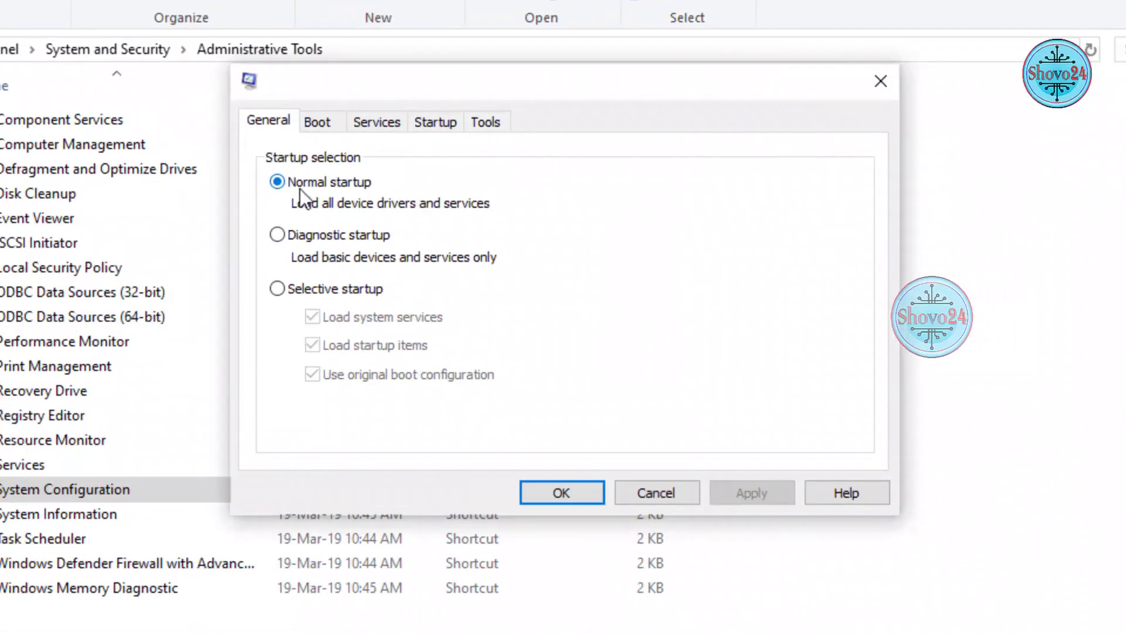
Choose Selective startup and set the advanced boot options to 4 processors and 4096 maximum memory.
{"action": "left_click", "coordinate": [277, 289]}
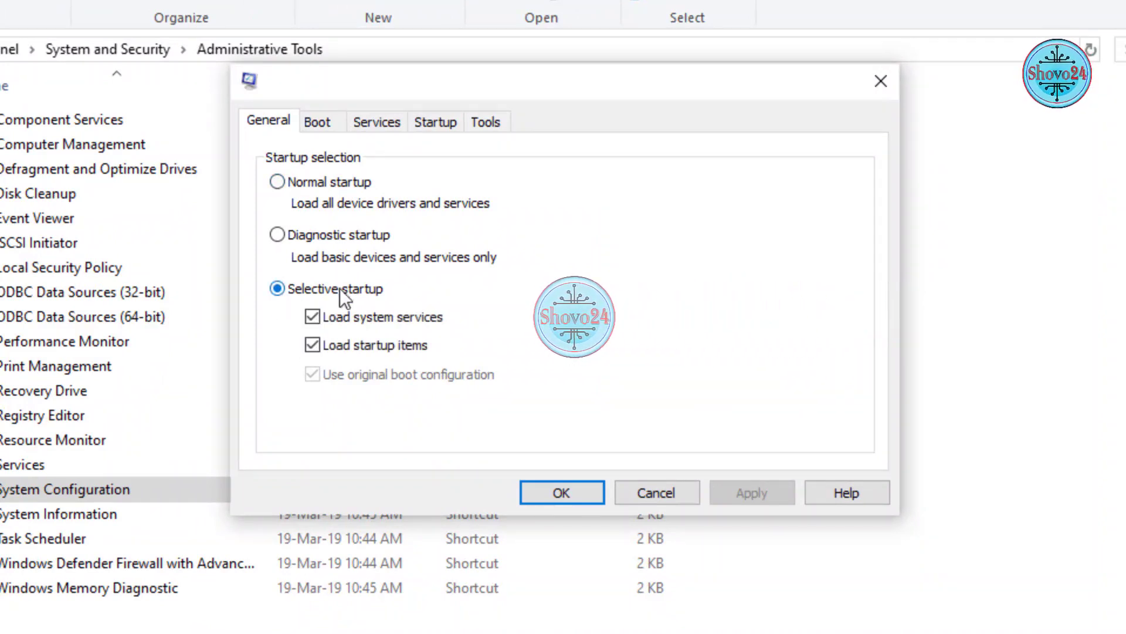
{"action": "left_click", "coordinate": [315, 122]}
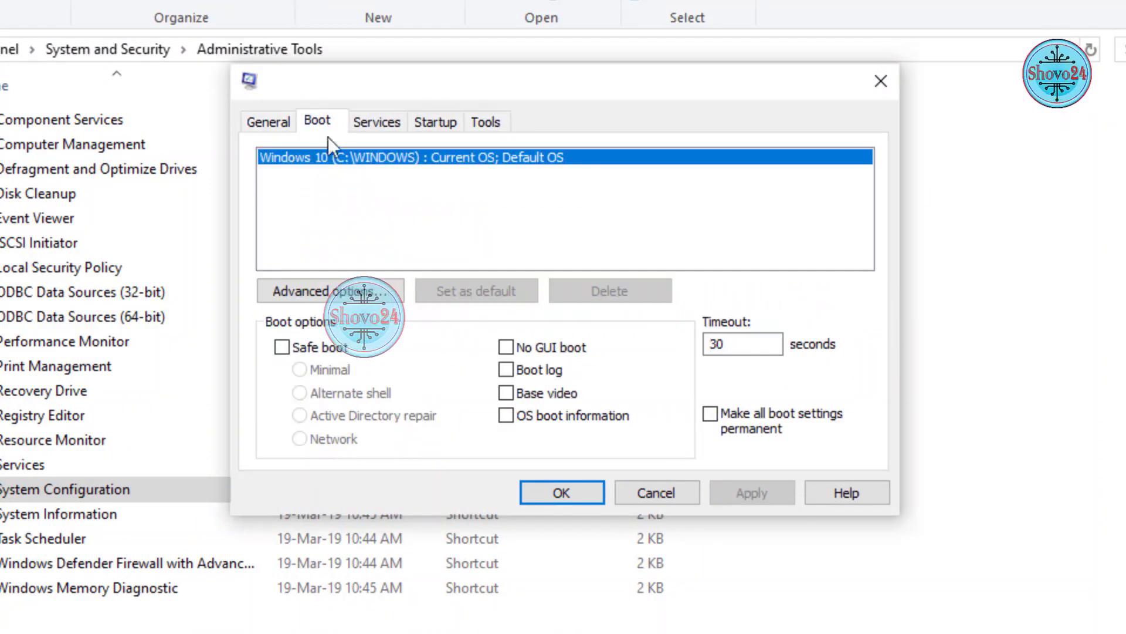
{"action": "left_click", "coordinate": [330, 292]}
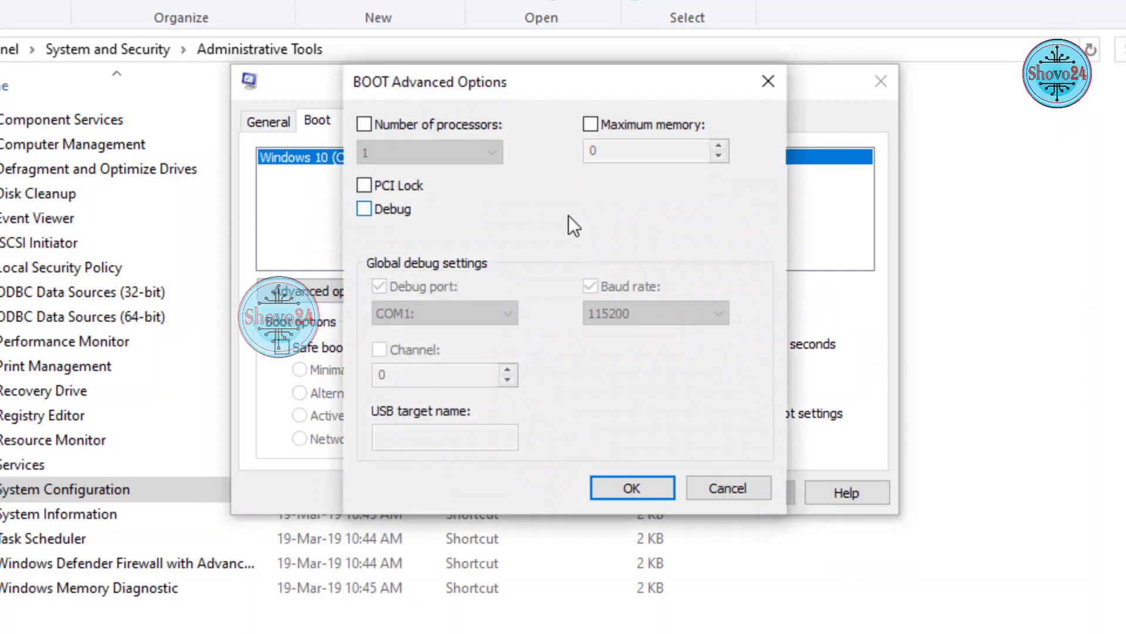
{"action": "left_click", "coordinate": [364, 123]}
{"action": "left_click", "coordinate": [390, 153]}
{"action": "left_click", "coordinate": [364, 219]}
{"action": "left_click", "coordinate": [378, 153]}
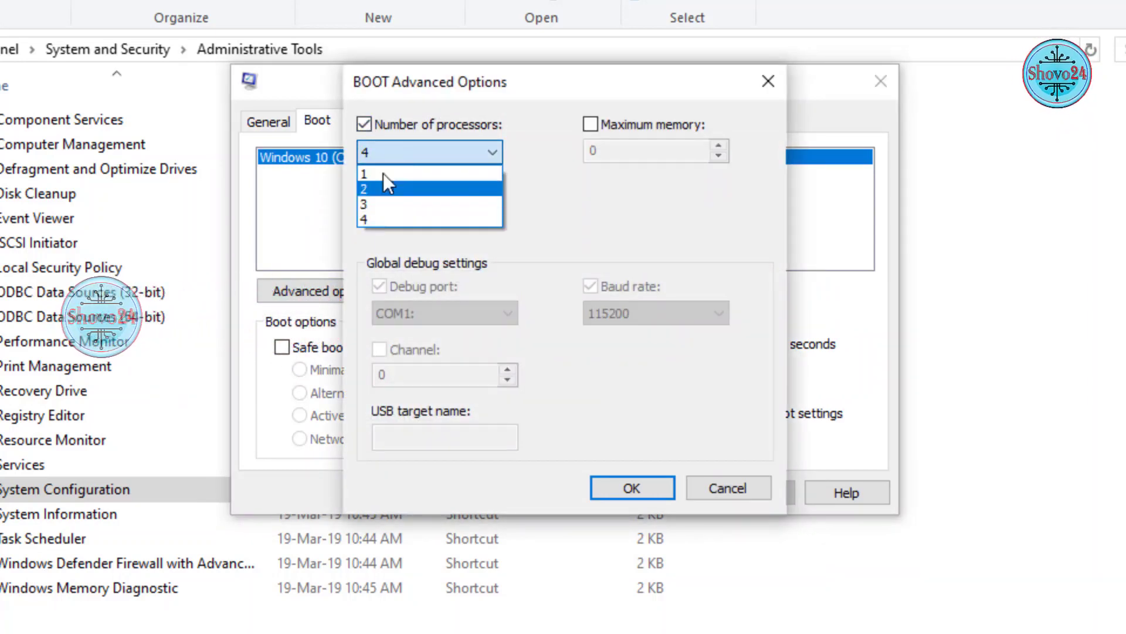
{"action": "left_click", "coordinate": [439, 220]}
{"action": "left_click", "coordinate": [636, 129]}
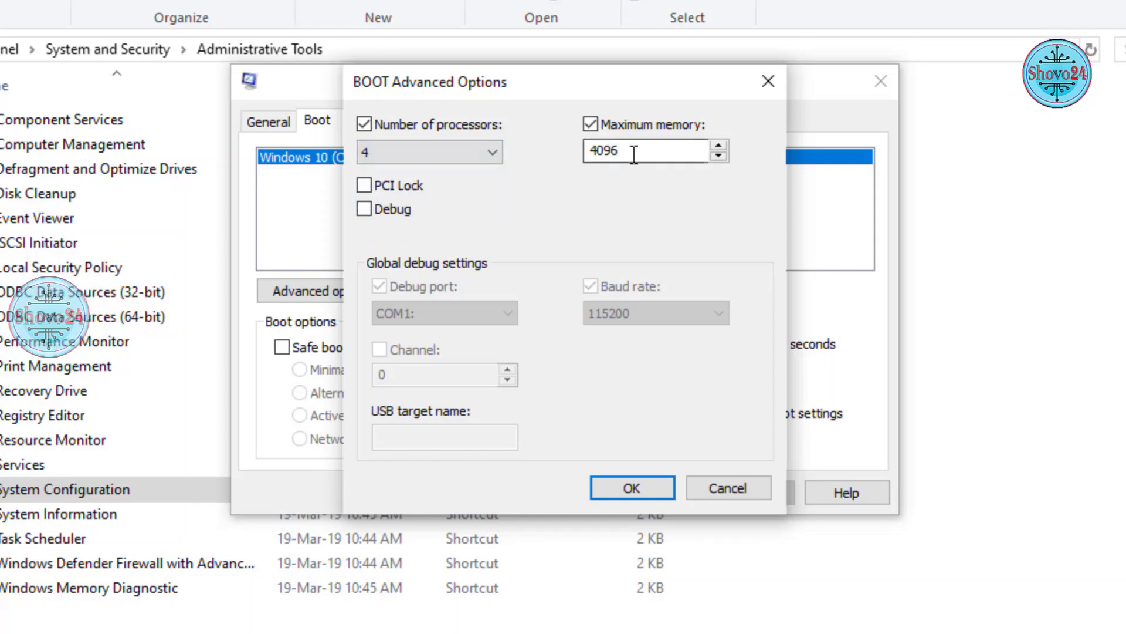
{"action": "key", "text": "Return"}
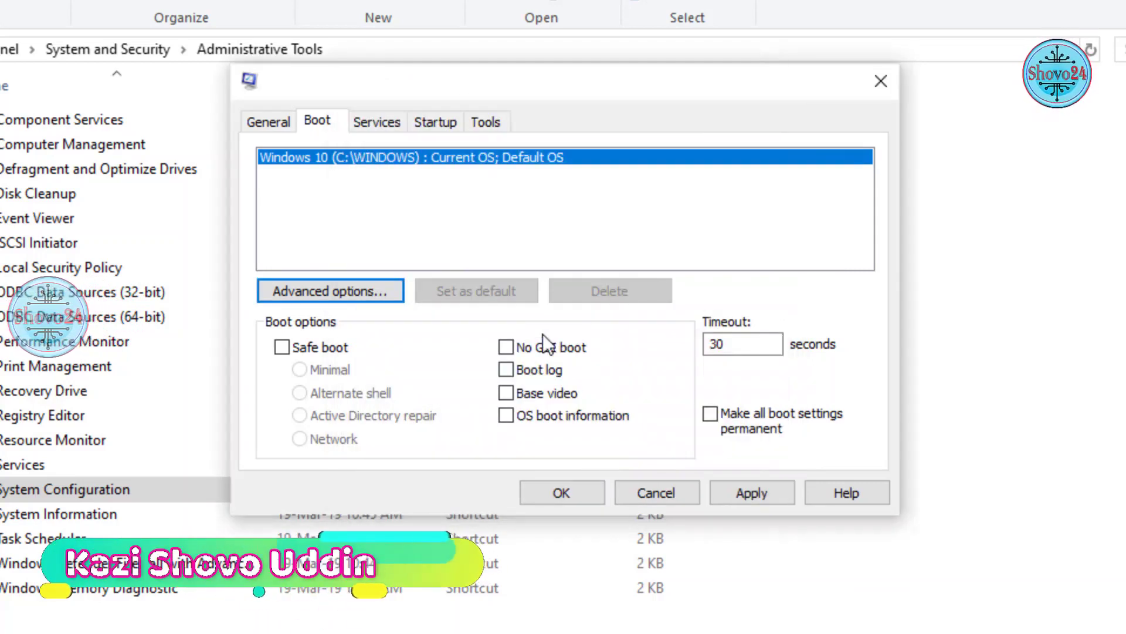
Enable No GUI boot, set the boot timeout to 5 seconds, and apply the settings.
{"action": "left_click", "coordinate": [506, 349]}
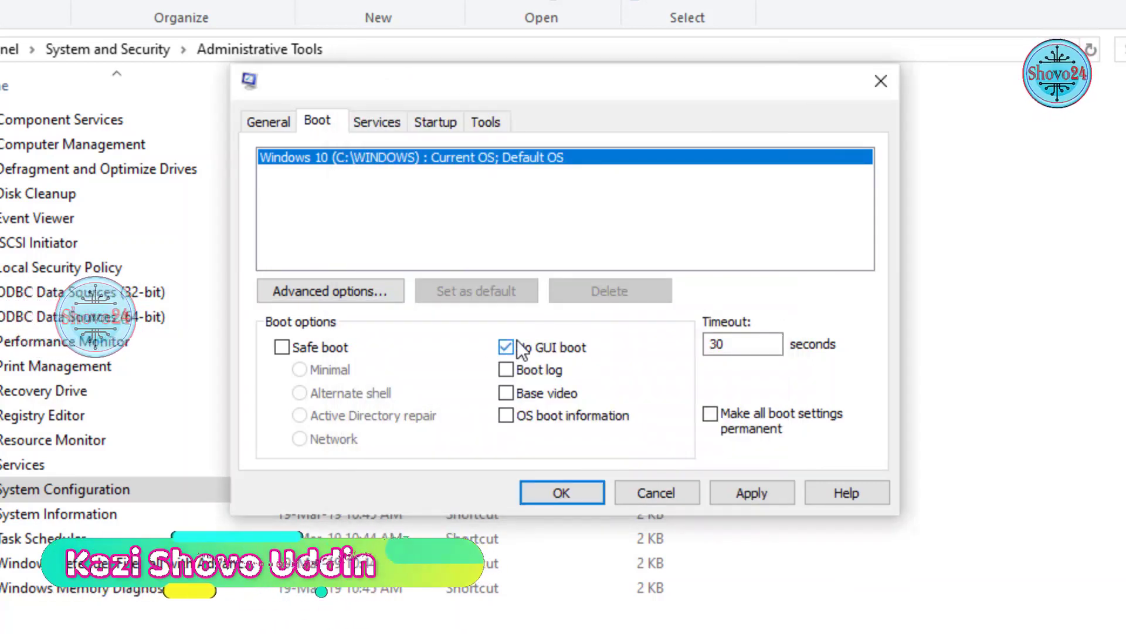
{"action": "left_click", "coordinate": [751, 492]}
{"action": "double_click", "coordinate": [717, 345]}
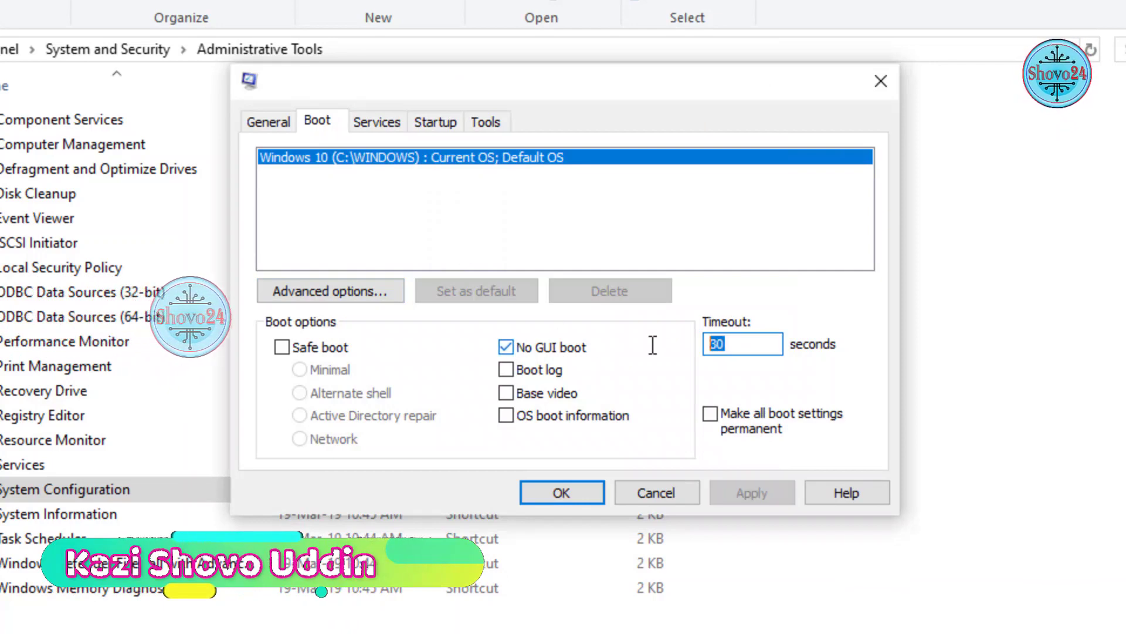
{"action": "type", "text": "5"}
{"action": "left_click", "coordinate": [751, 493]}
View the services list in System Configuration and open Task Manager's startup items from there.
{"action": "left_click", "coordinate": [376, 120]}
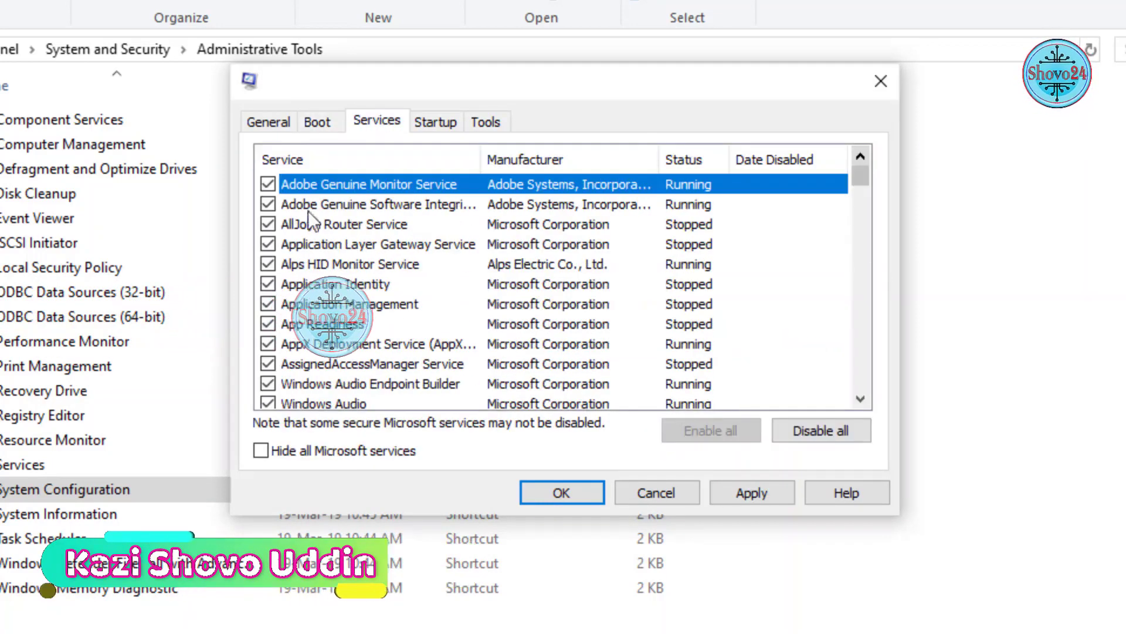
{"action": "left_click", "coordinate": [435, 122]}
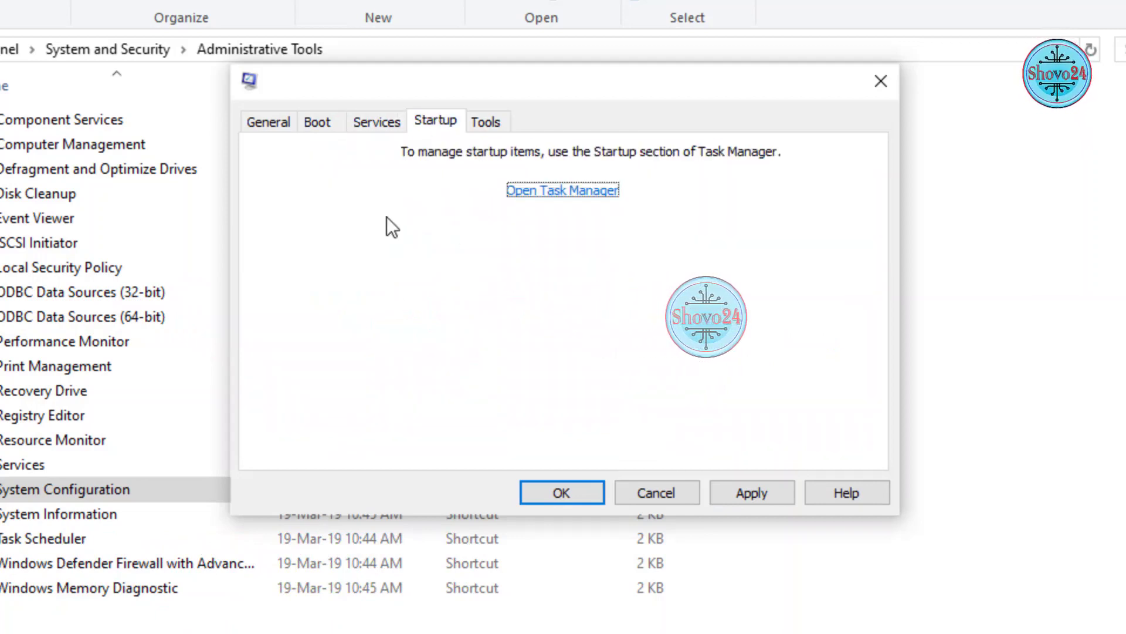
{"action": "left_click", "coordinate": [551, 188]}
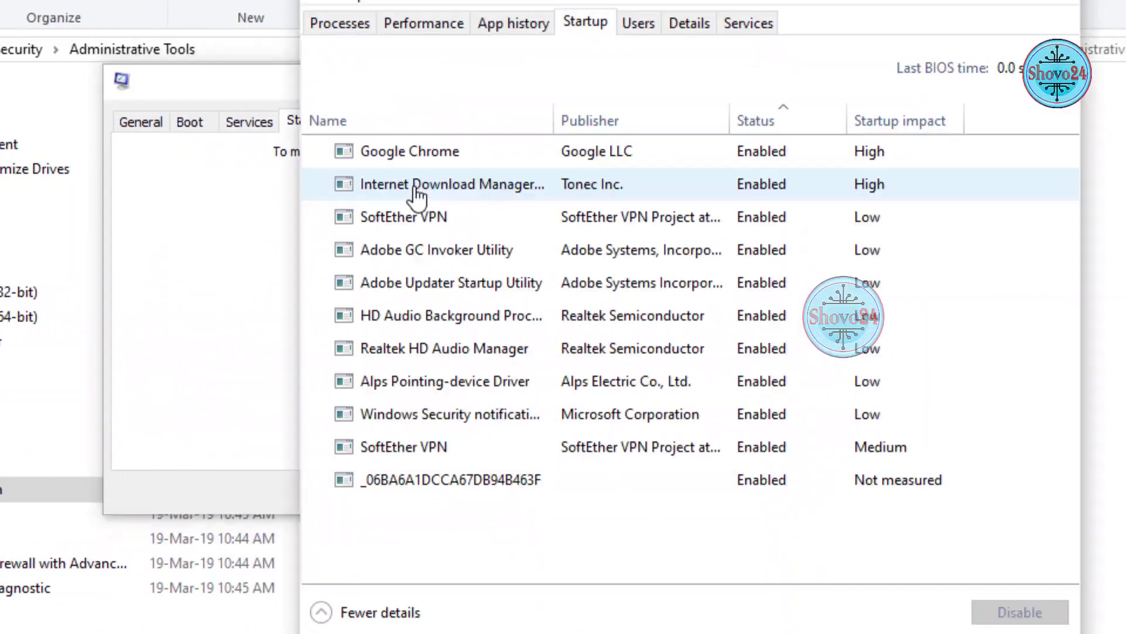
Disable Google Chrome, Internet Download Manager, the low-impact SoftEther VPN, Adobe GC Invoker Utility and Adobe Updater Startup Utility at startup.
{"action": "left_click", "coordinate": [759, 154]}
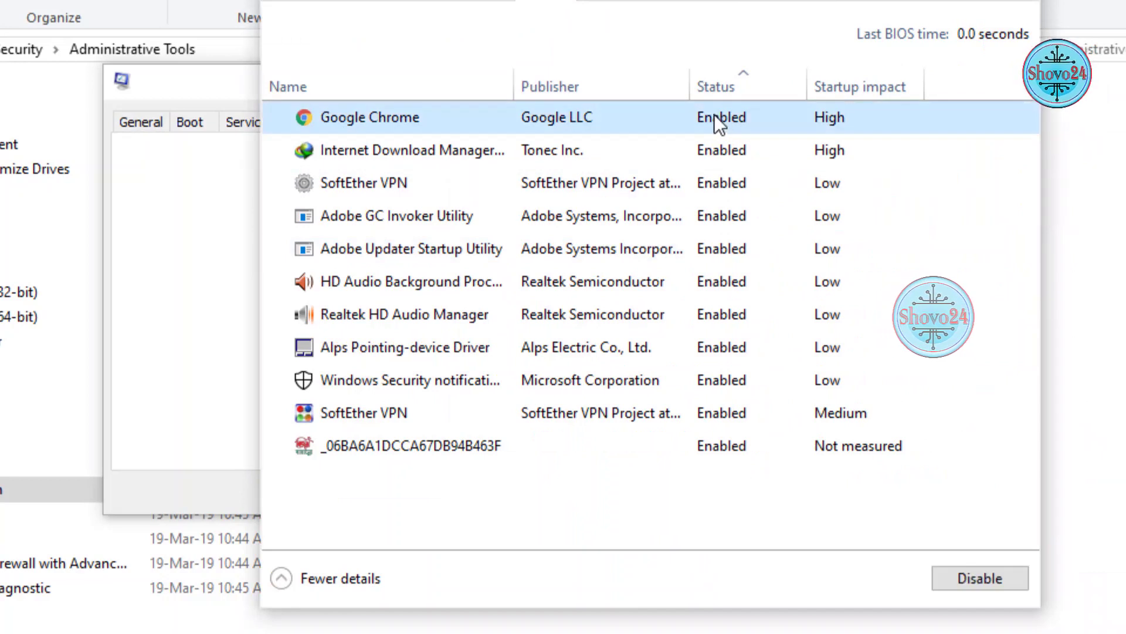
{"action": "left_click", "coordinate": [980, 578]}
{"action": "left_click", "coordinate": [724, 150]}
{"action": "left_click", "coordinate": [980, 578]}
{"action": "left_click", "coordinate": [722, 182]}
{"action": "left_click", "coordinate": [980, 578]}
{"action": "left_click", "coordinate": [721, 215]}
{"action": "left_click", "coordinate": [980, 578]}
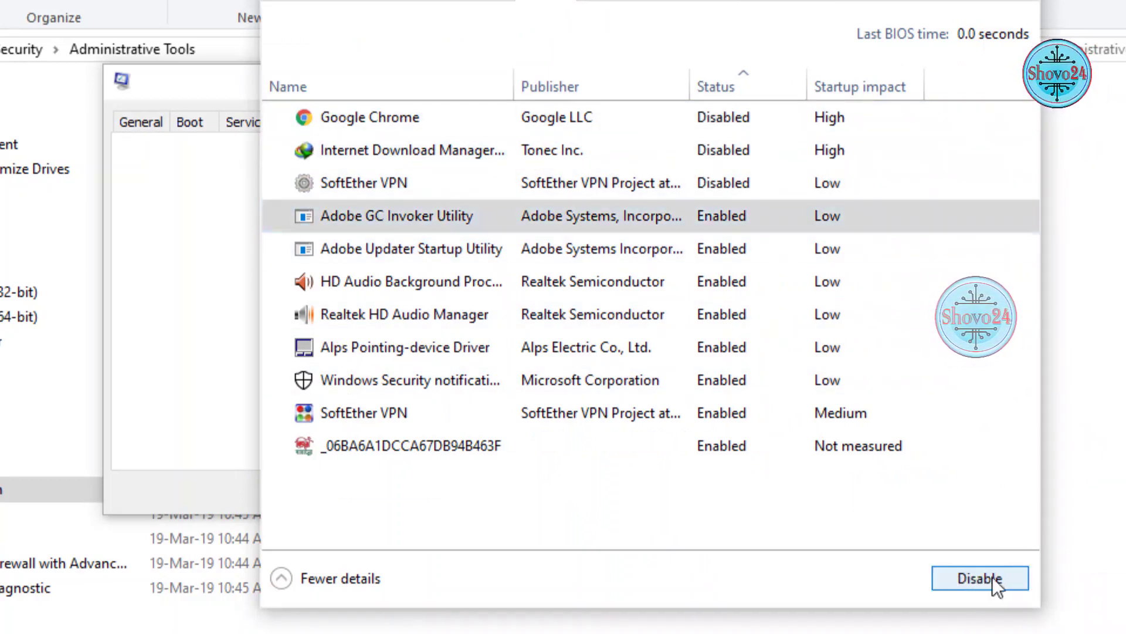
{"action": "left_click", "coordinate": [980, 577]}
Disable the HD Audio background process, Realtek HD Audio Manager, Alps Pointing-device Driver, medium-impact SoftEther VPN and _06BA6A1DCCA67DB94B463F at startup.
{"action": "left_click", "coordinate": [716, 282]}
{"action": "left_click", "coordinate": [979, 578]}
{"action": "left_click", "coordinate": [722, 314]}
{"action": "left_click", "coordinate": [980, 578]}
{"action": "left_click", "coordinate": [721, 347]}
{"action": "left_click", "coordinate": [980, 578]}
{"action": "left_click", "coordinate": [721, 412]}
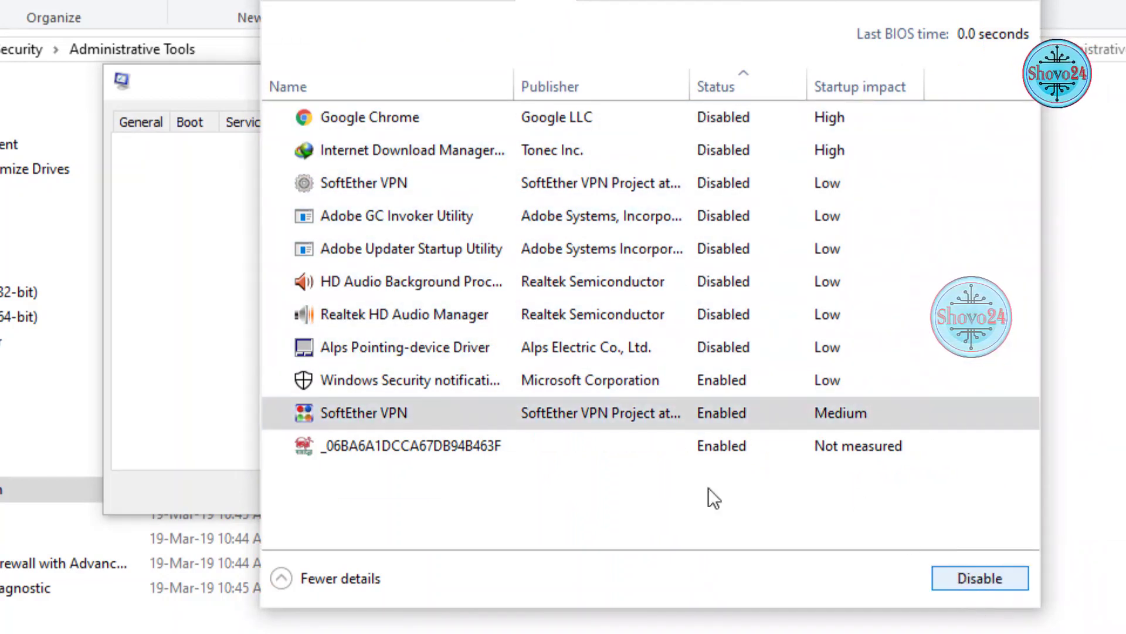
{"action": "left_click", "coordinate": [979, 578]}
{"action": "left_click", "coordinate": [722, 446]}
{"action": "left_click", "coordinate": [979, 578]}
Move Task Manager aside, close it, and return to the System Configuration window.
{"action": "left_click_drag", "start_coordinate": [675, 2], "coordinate": [832, 5]}
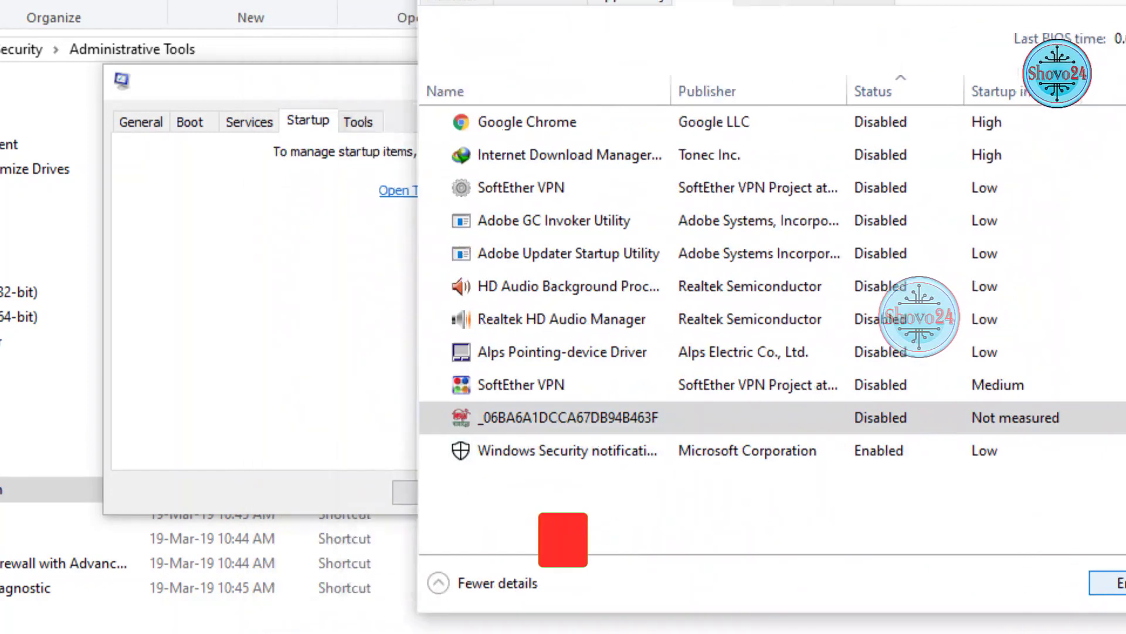
{"action": "left_click_drag", "start_coordinate": [352, 151], "coordinate": [129, 134]}
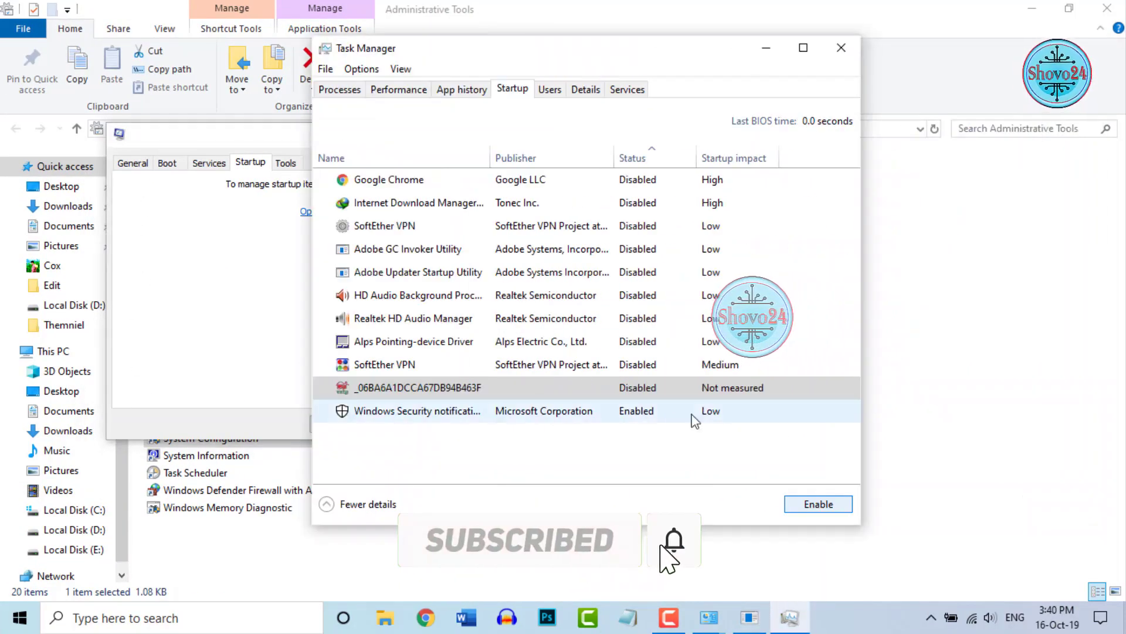
{"action": "left_click", "coordinate": [838, 48]}
{"action": "left_click_drag", "start_coordinate": [510, 131], "coordinate": [691, 127]}
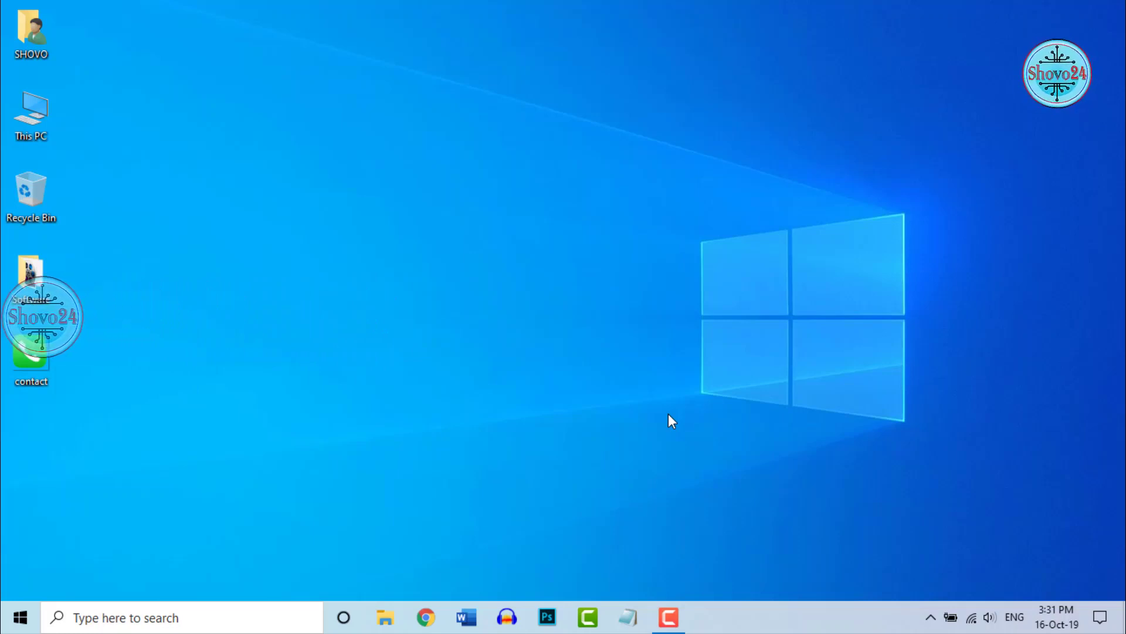
Check the hidden background app icons on the taskbar and the drives in This PC, and close the window.
{"action": "left_click", "coordinate": [932, 618]}
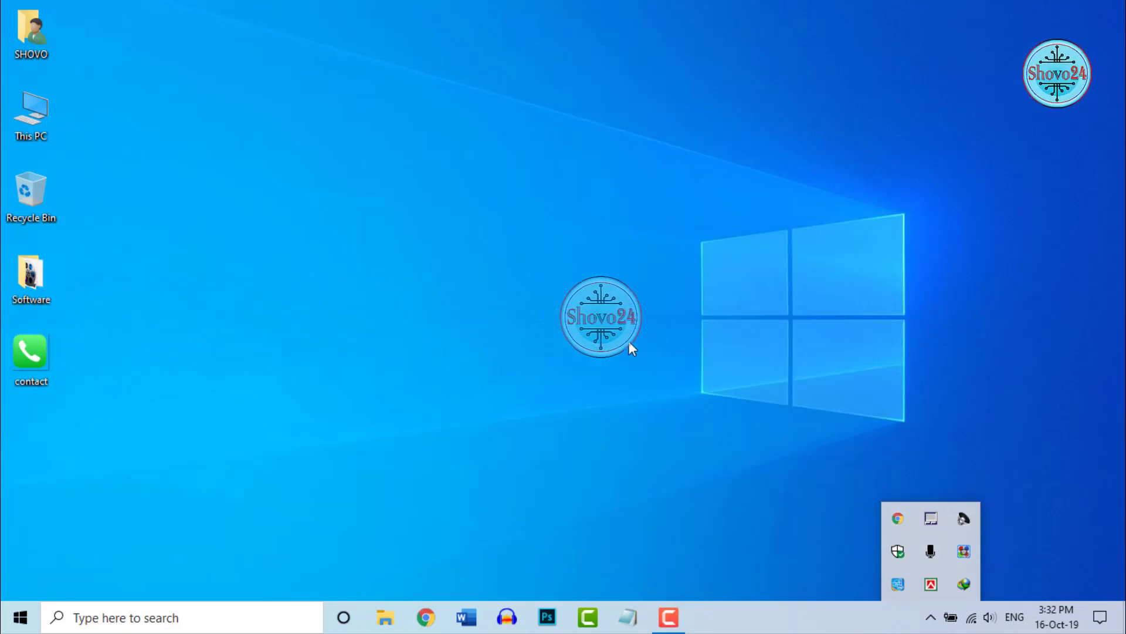
{"action": "left_click", "coordinate": [634, 345]}
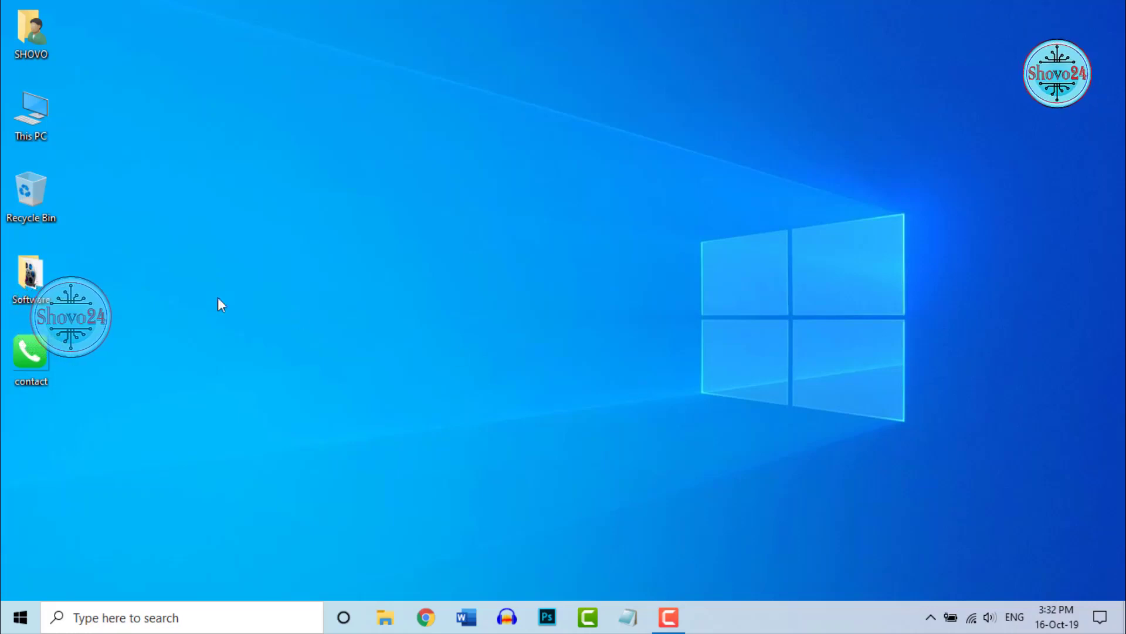
{"action": "double_click", "coordinate": [34, 109]}
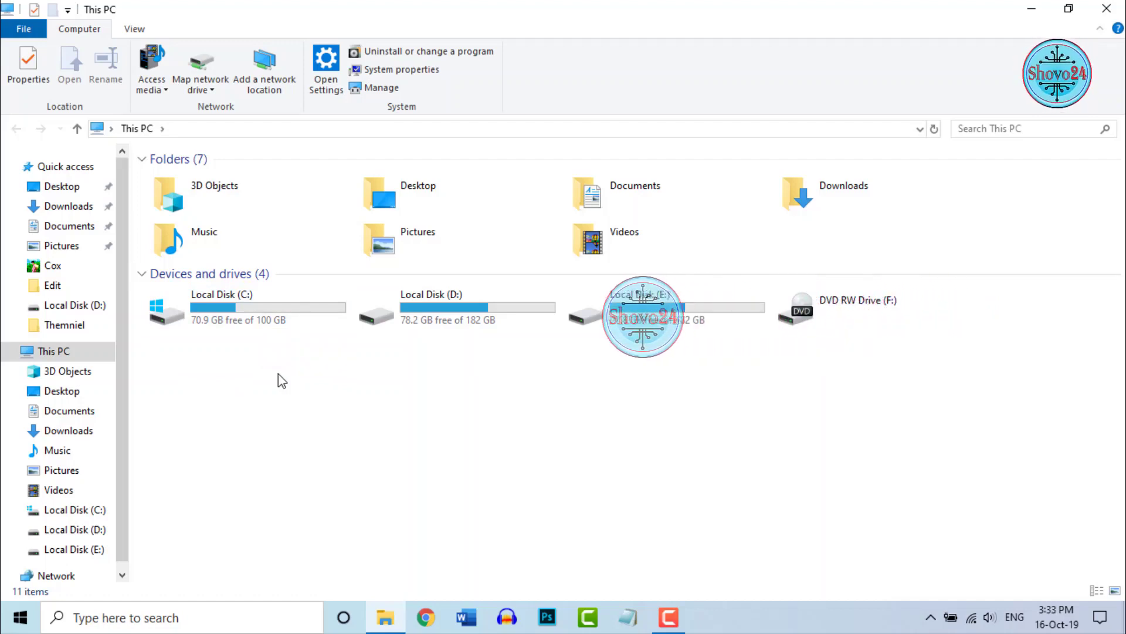
{"action": "left_click", "coordinate": [1106, 8]}
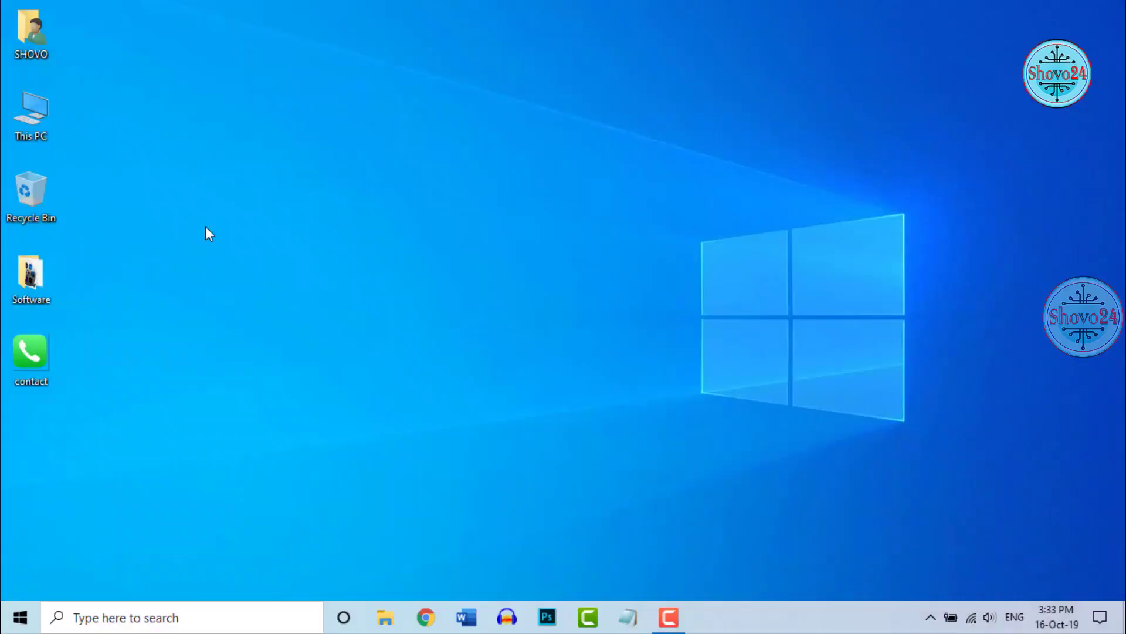
Search for and open Control Panel, and set its view to Category.
{"action": "left_click", "coordinate": [101, 614]}
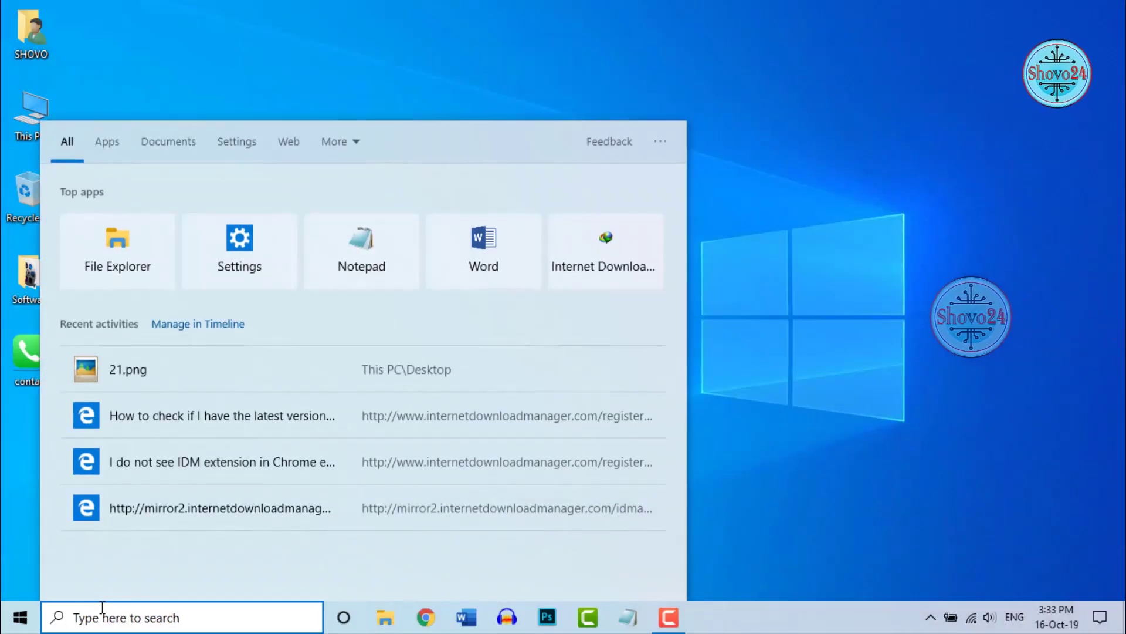
{"action": "type", "text": "con"}
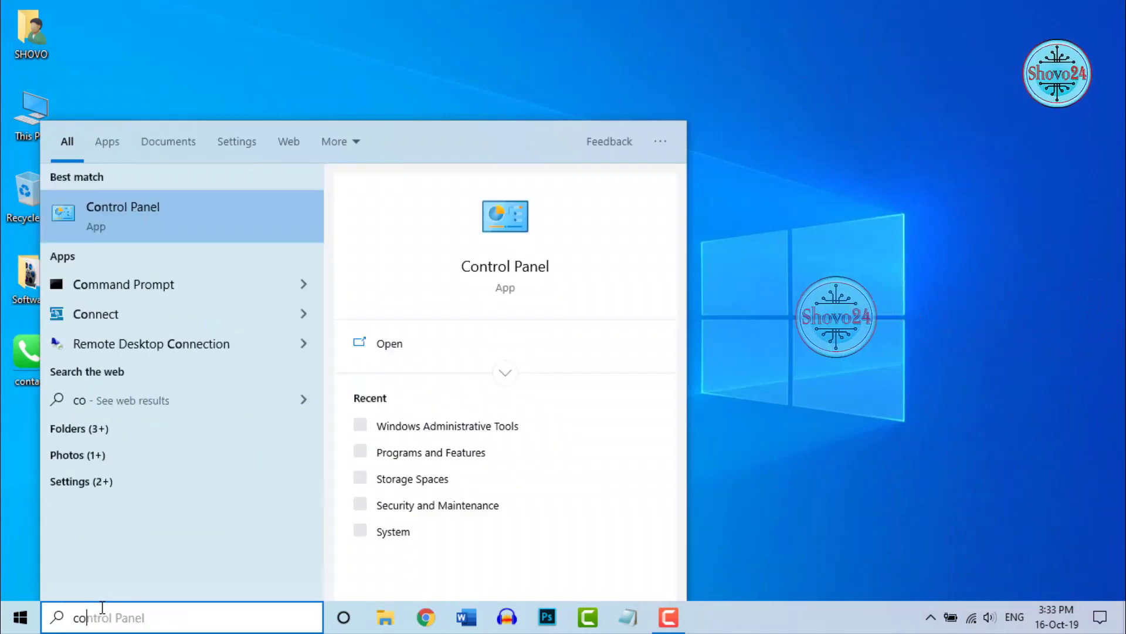
{"action": "left_click", "coordinate": [107, 203]}
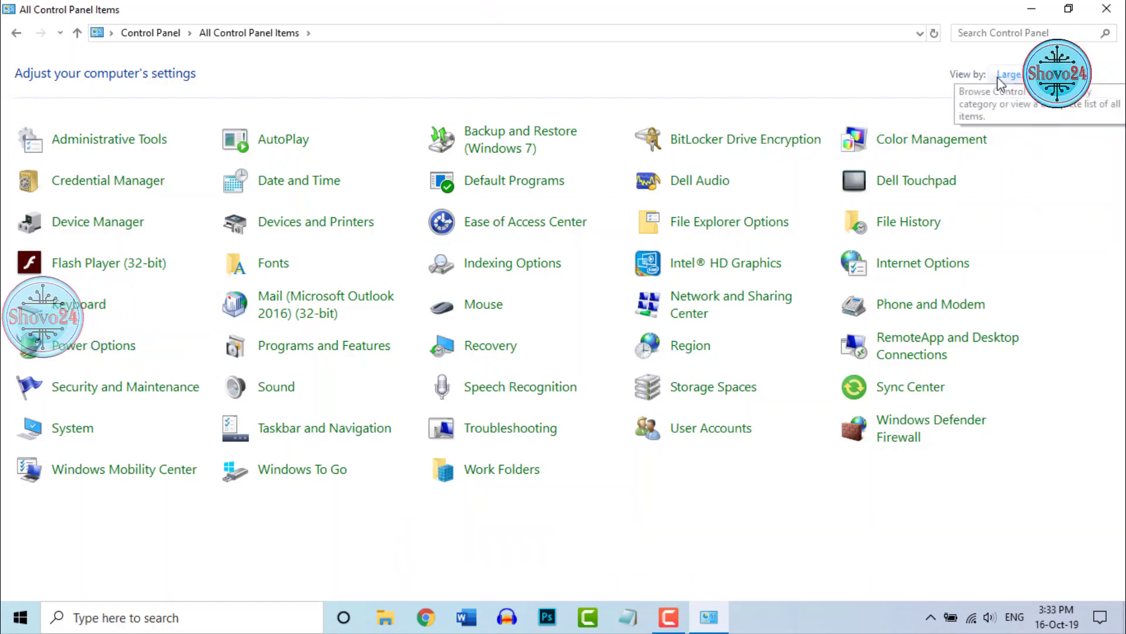
{"action": "left_click", "coordinate": [1018, 76]}
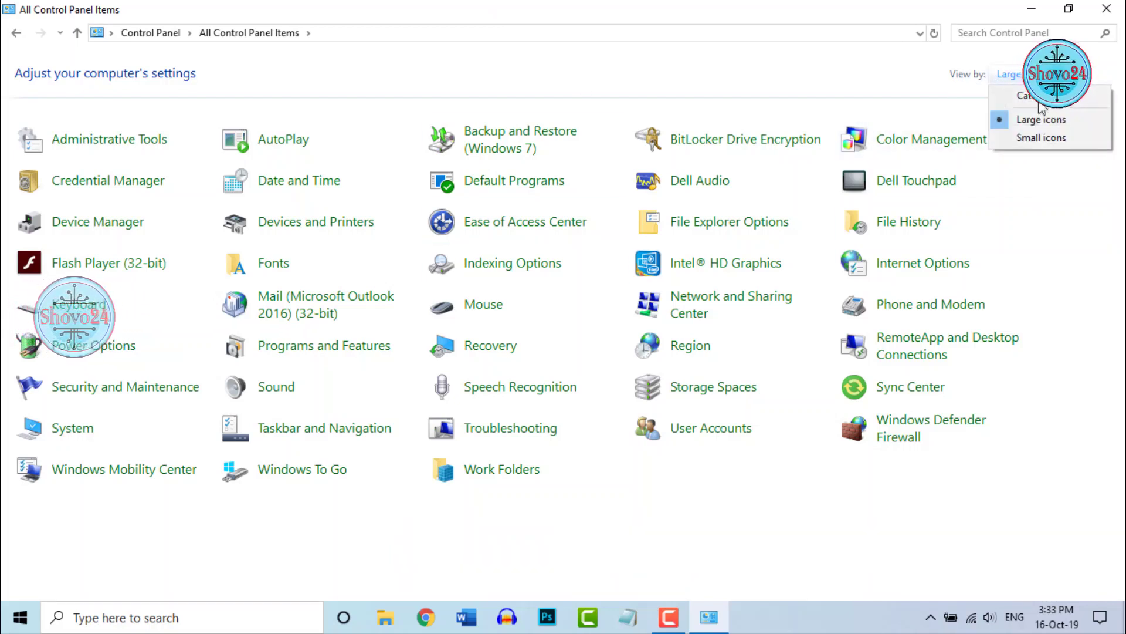
{"action": "left_click", "coordinate": [1023, 97]}
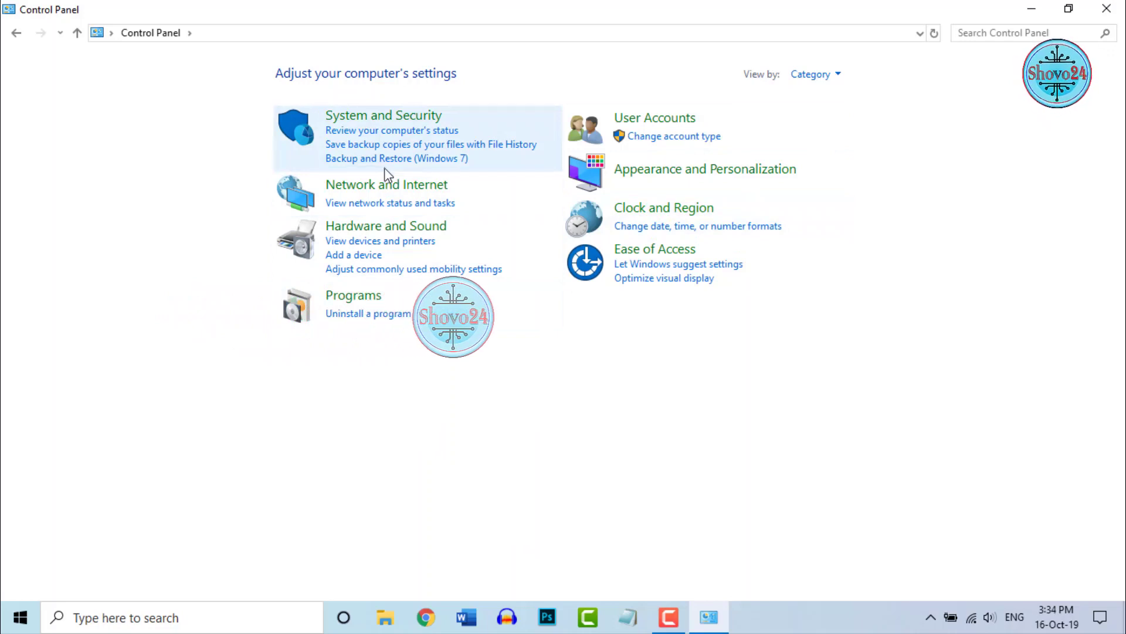
Open System Configuration from the Administrative Tools under System and Security, and choose Selective startup.
{"action": "left_click", "coordinate": [389, 119]}
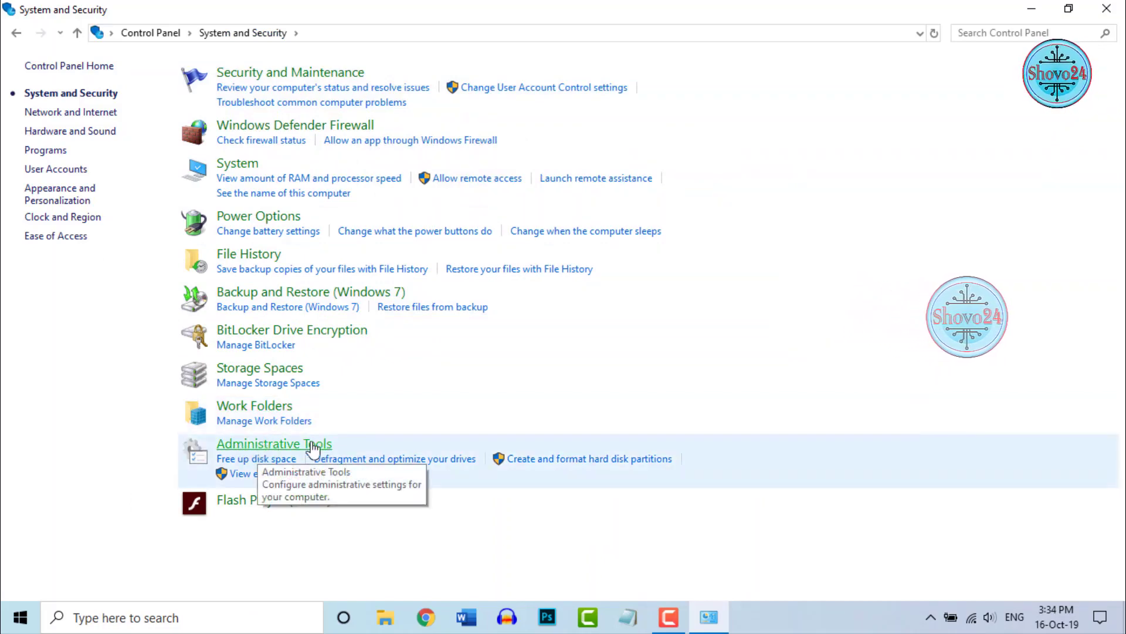
{"action": "left_click", "coordinate": [257, 450]}
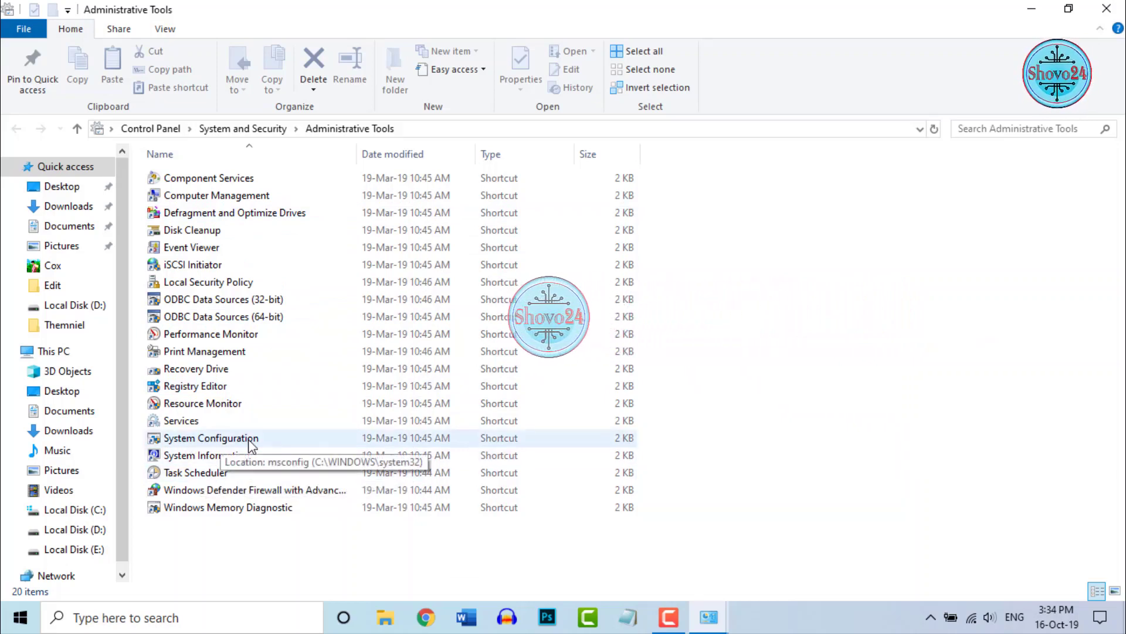
{"action": "double_click", "coordinate": [209, 440]}
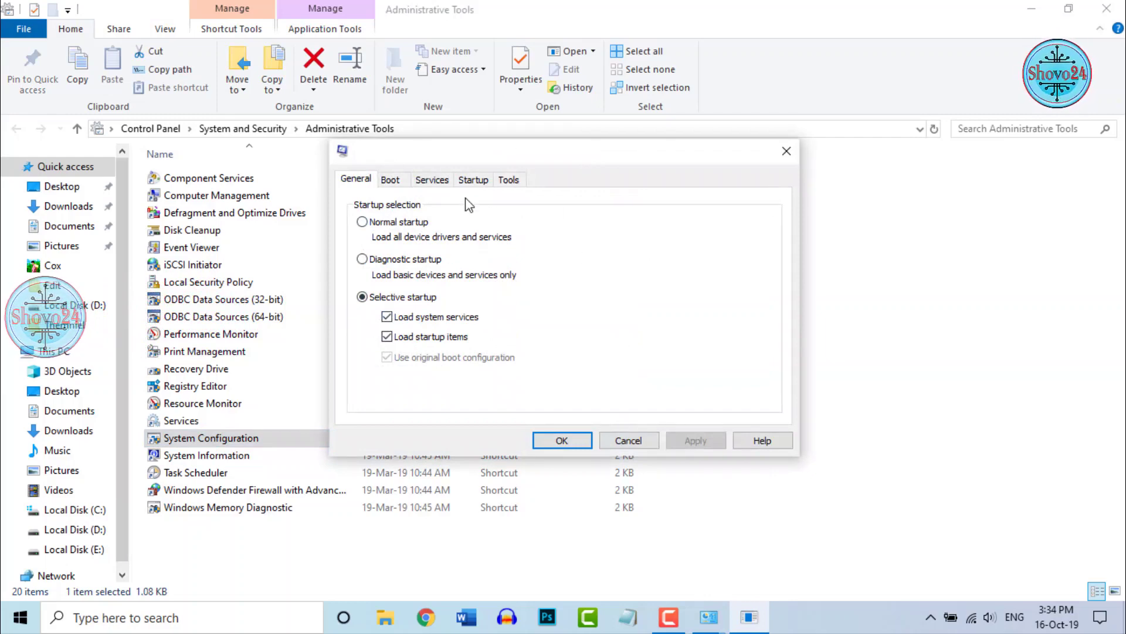
{"action": "left_click", "coordinate": [363, 222]}
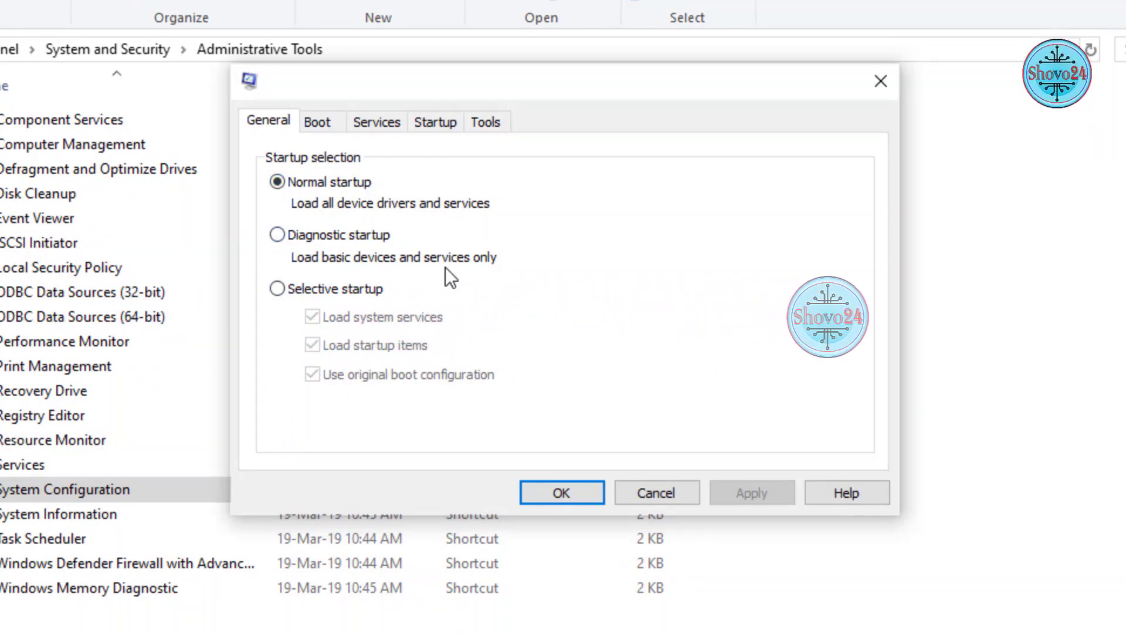
{"action": "left_click", "coordinate": [277, 289]}
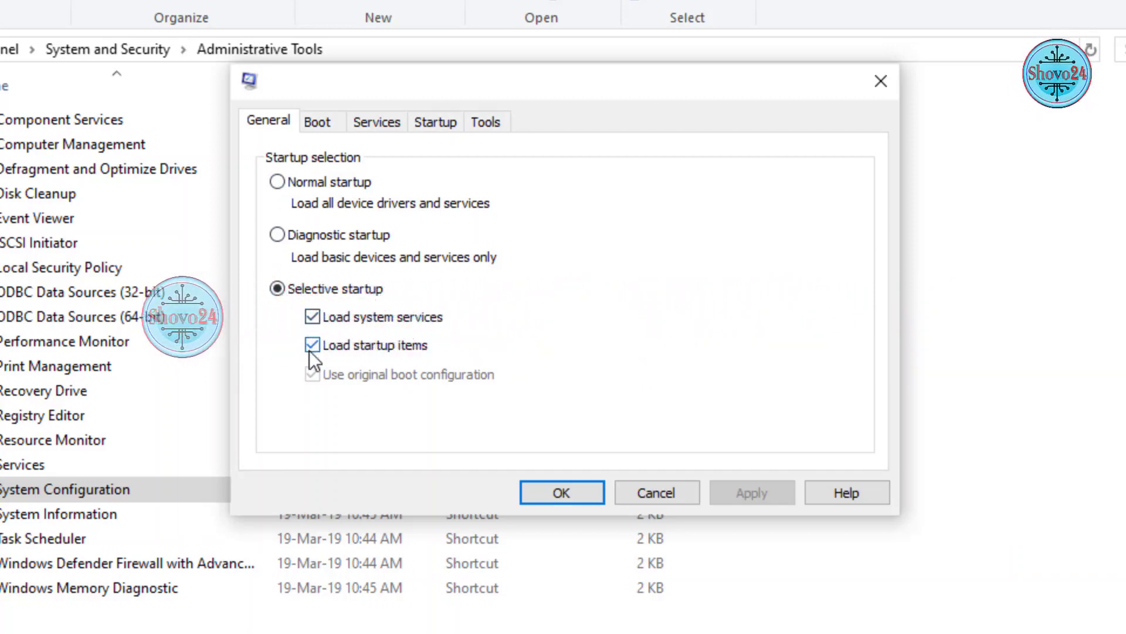
In the advanced boot options for Windows 10, set the number of processors to 4 and enable maximum memory at 4096.
{"action": "left_click", "coordinate": [321, 121]}
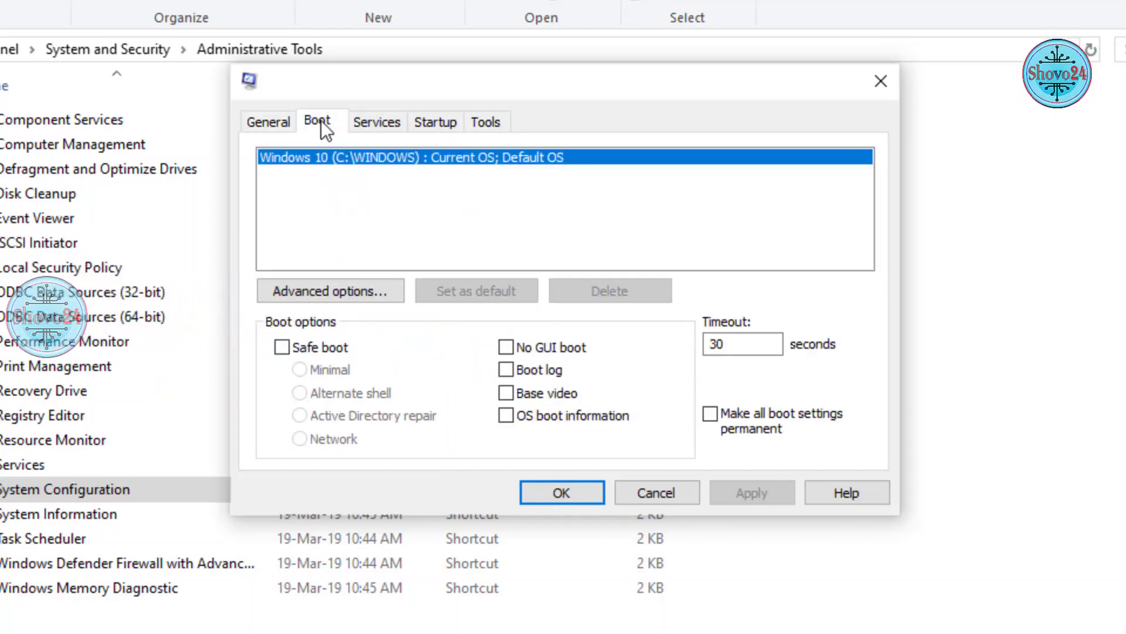
{"action": "left_click", "coordinate": [330, 288]}
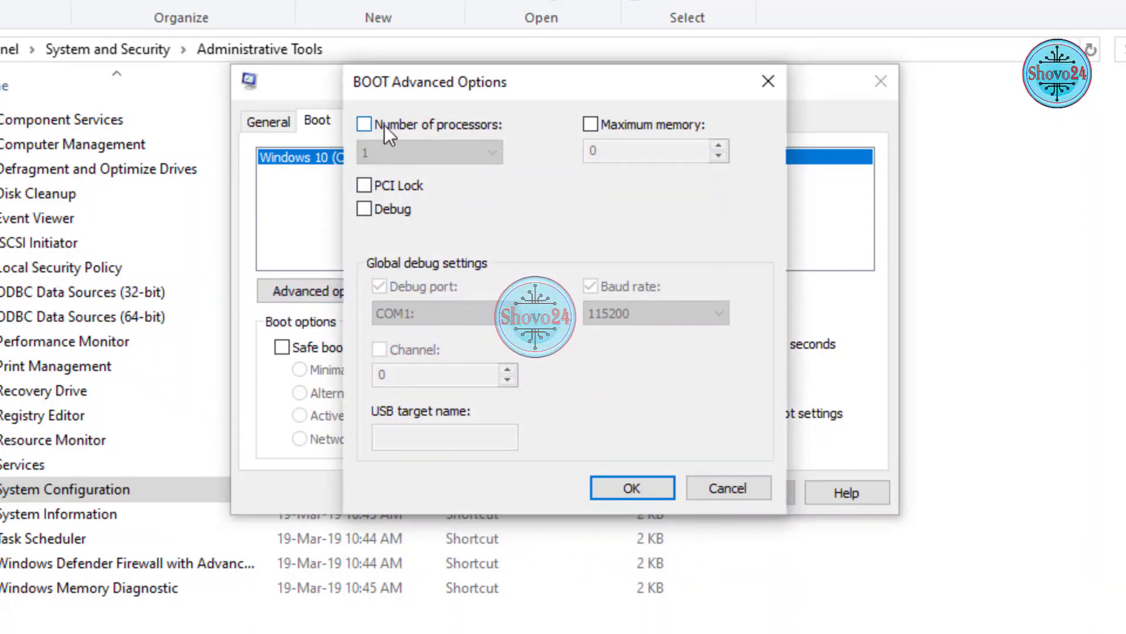
{"action": "left_click", "coordinate": [364, 123]}
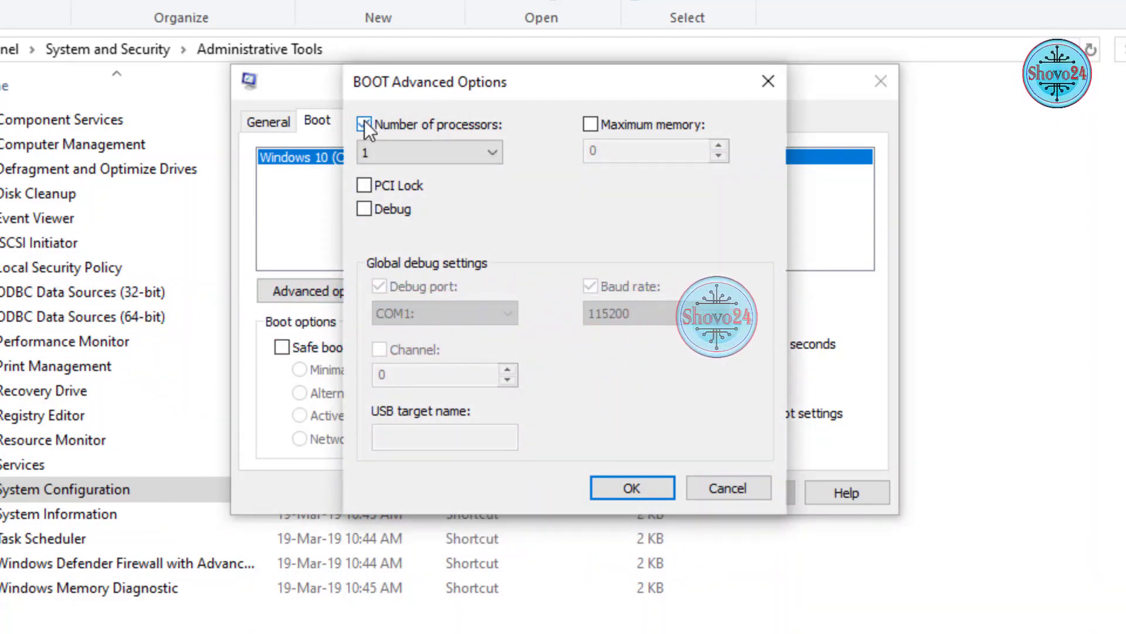
{"action": "left_click", "coordinate": [392, 153]}
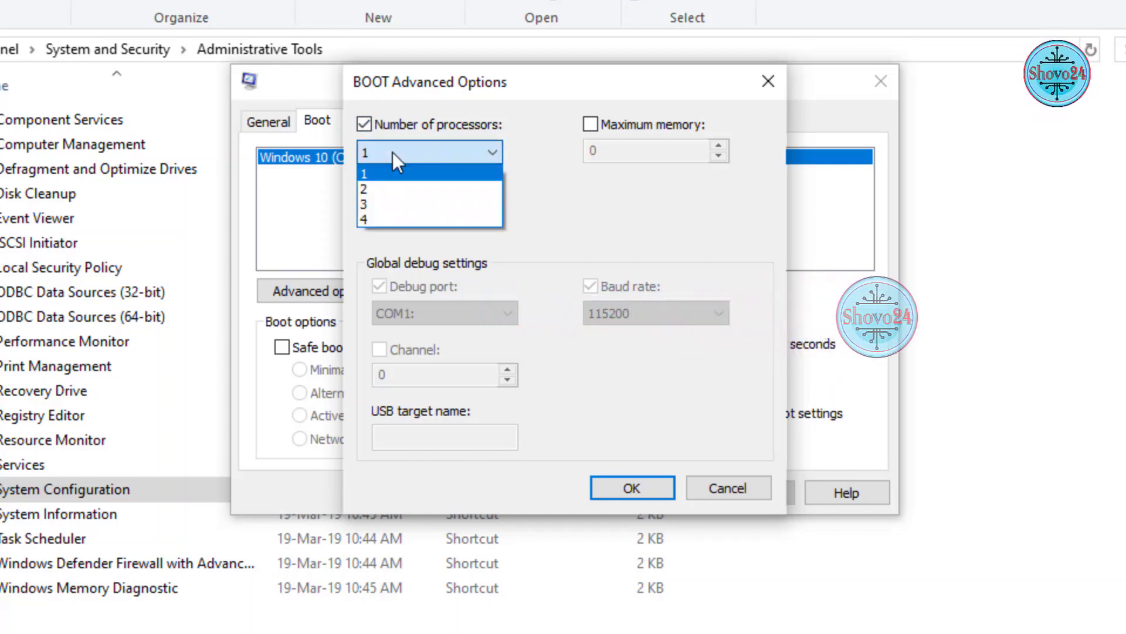
{"action": "left_click", "coordinate": [364, 220]}
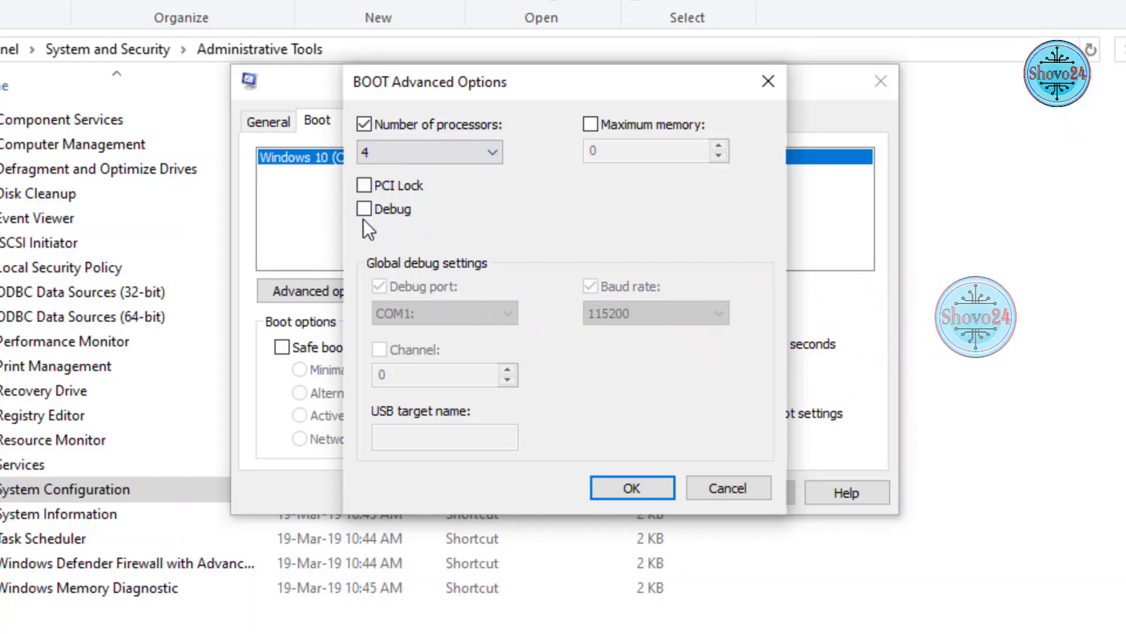
{"action": "left_click", "coordinate": [396, 150]}
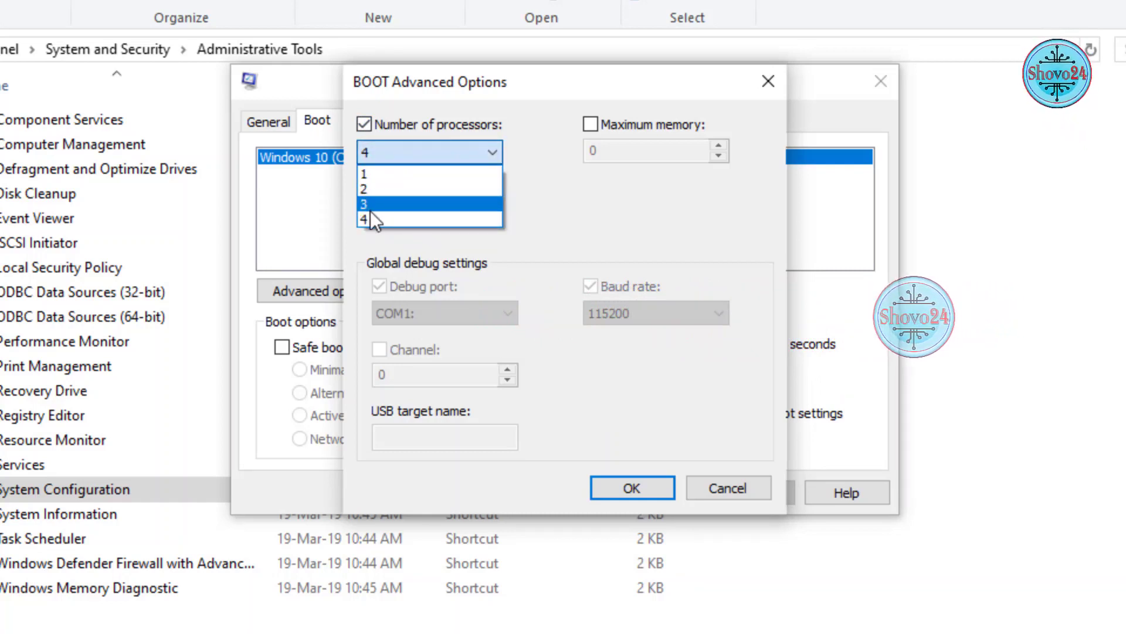
{"action": "left_click", "coordinate": [407, 220]}
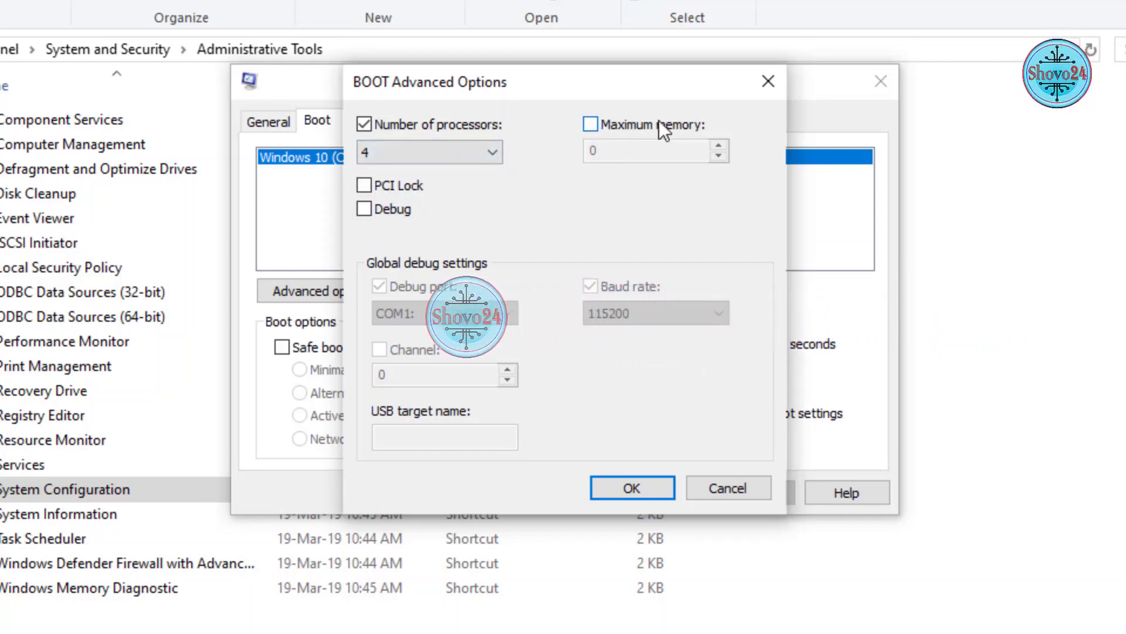
{"action": "left_click", "coordinate": [592, 123]}
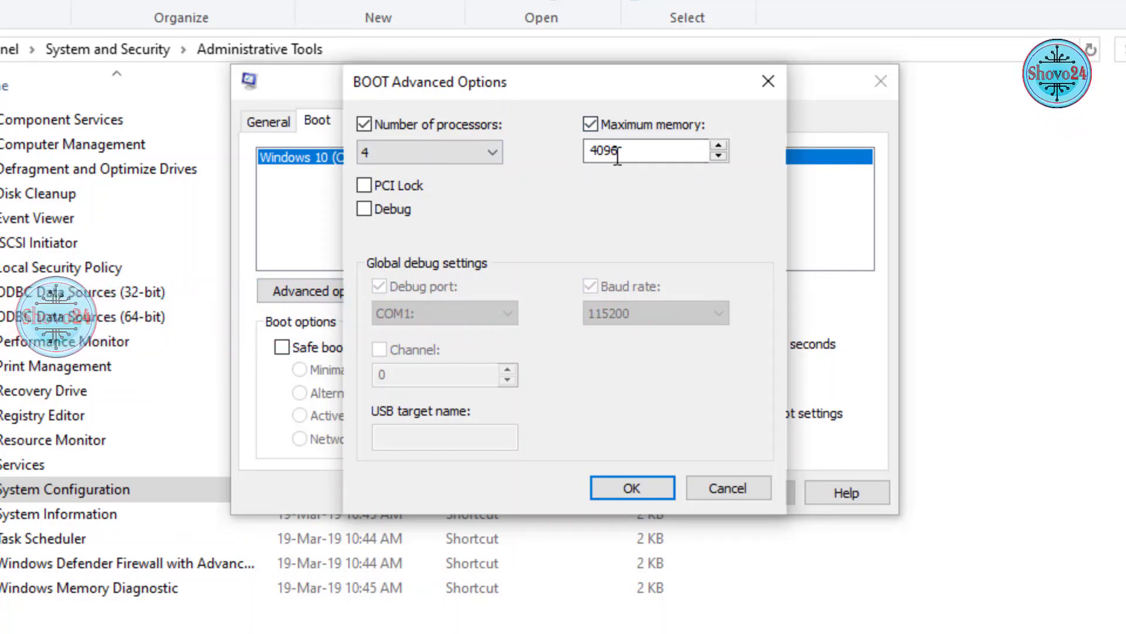
{"action": "left_click", "coordinate": [625, 487]}
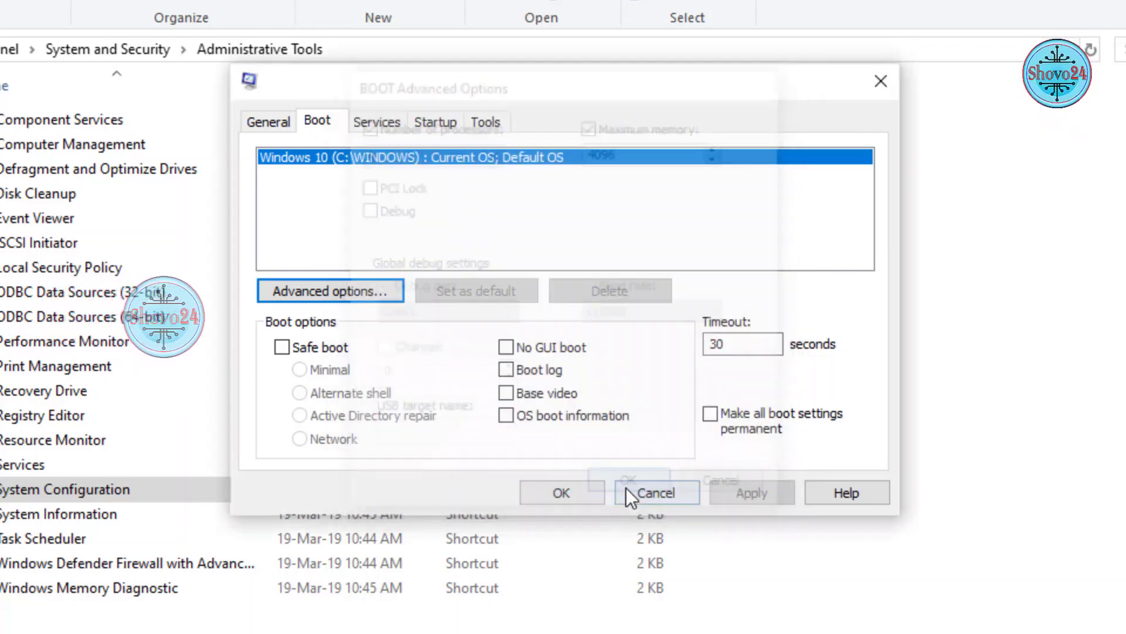
Enable No GUI boot and set the boot timeout to 30 seconds.
{"action": "left_click", "coordinate": [505, 346]}
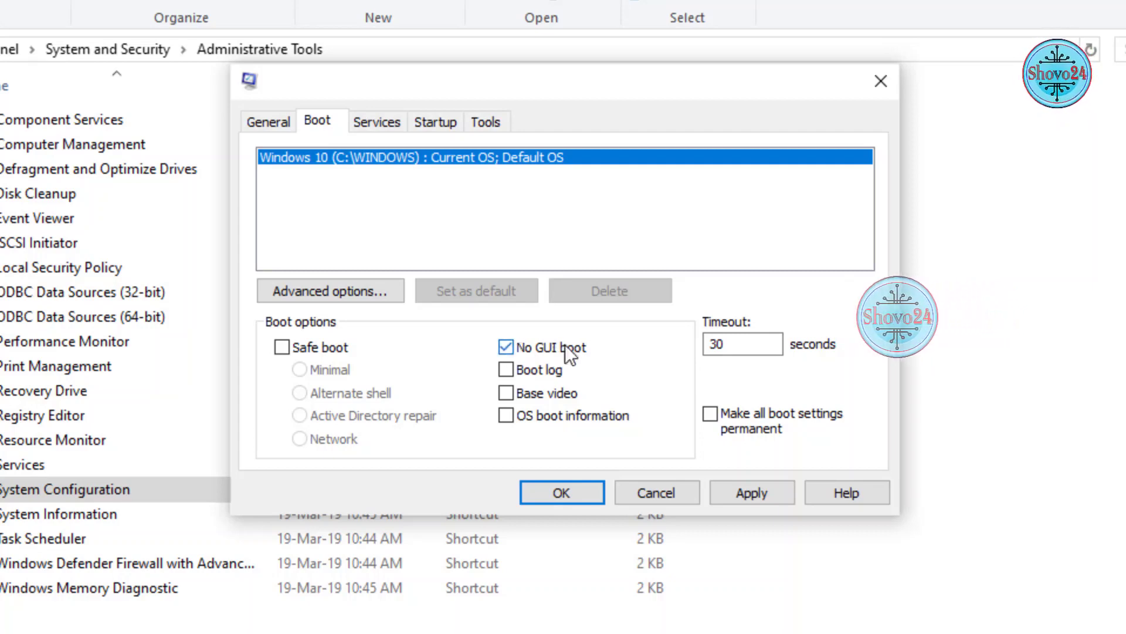
{"action": "double_click", "coordinate": [742, 342]}
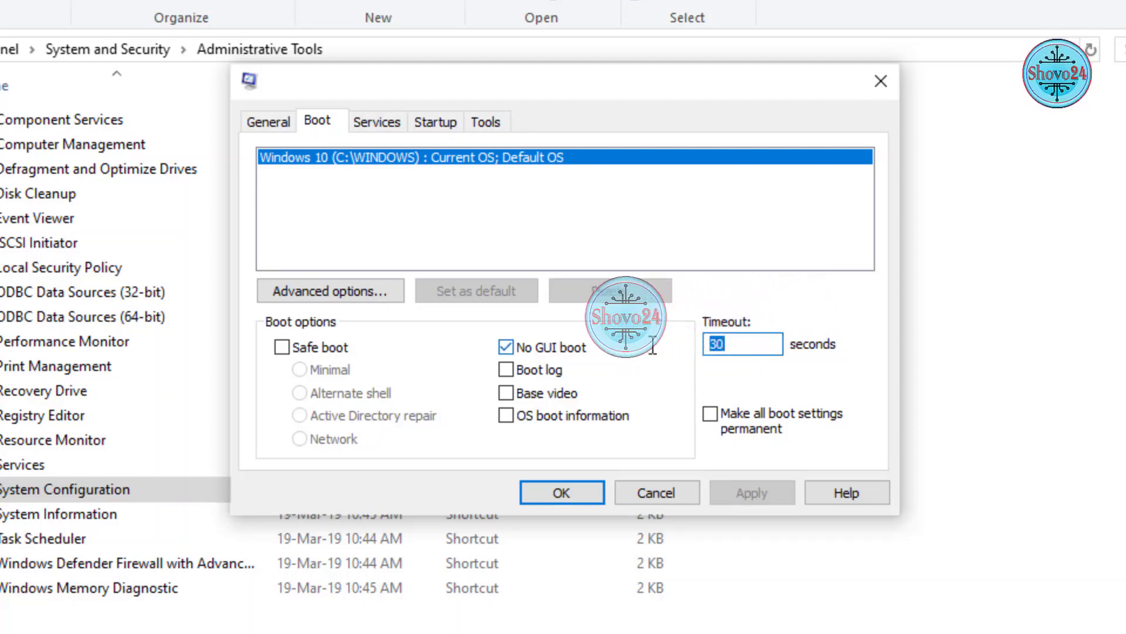
{"action": "type", "text": "6"}
{"action": "key", "text": "BackSpace"}
{"action": "type", "text": "5"}
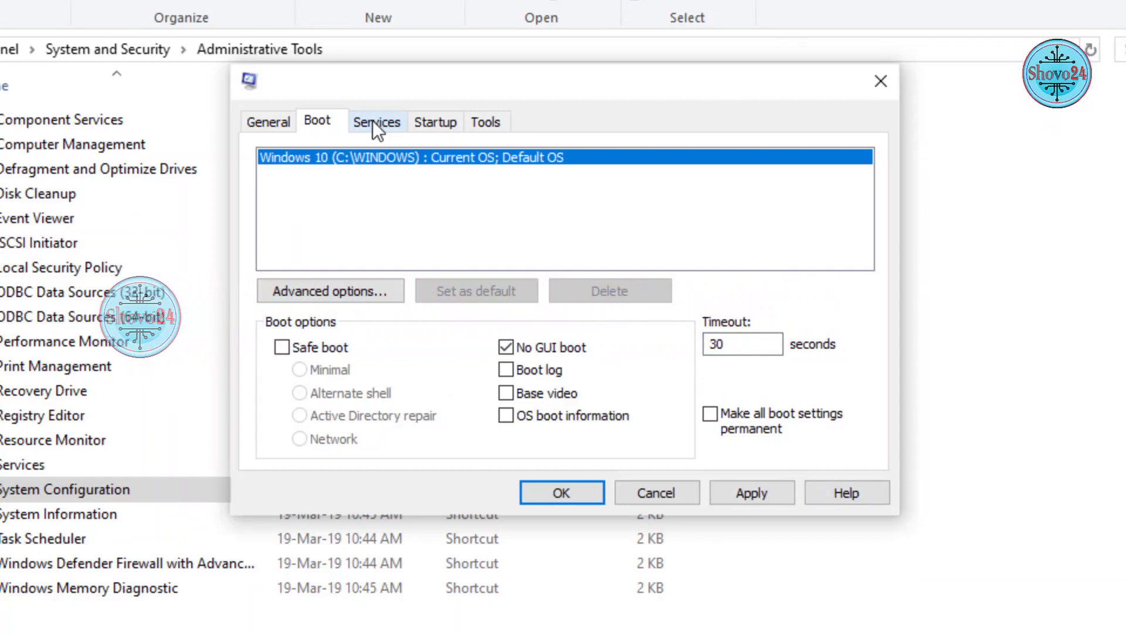
Look through the services list in System Configuration, and open Task Manager's startup items.
{"action": "left_click", "coordinate": [375, 122]}
{"action": "scroll", "coordinate": [866, 212], "scroll_direction": "down", "scroll_amount": 5}
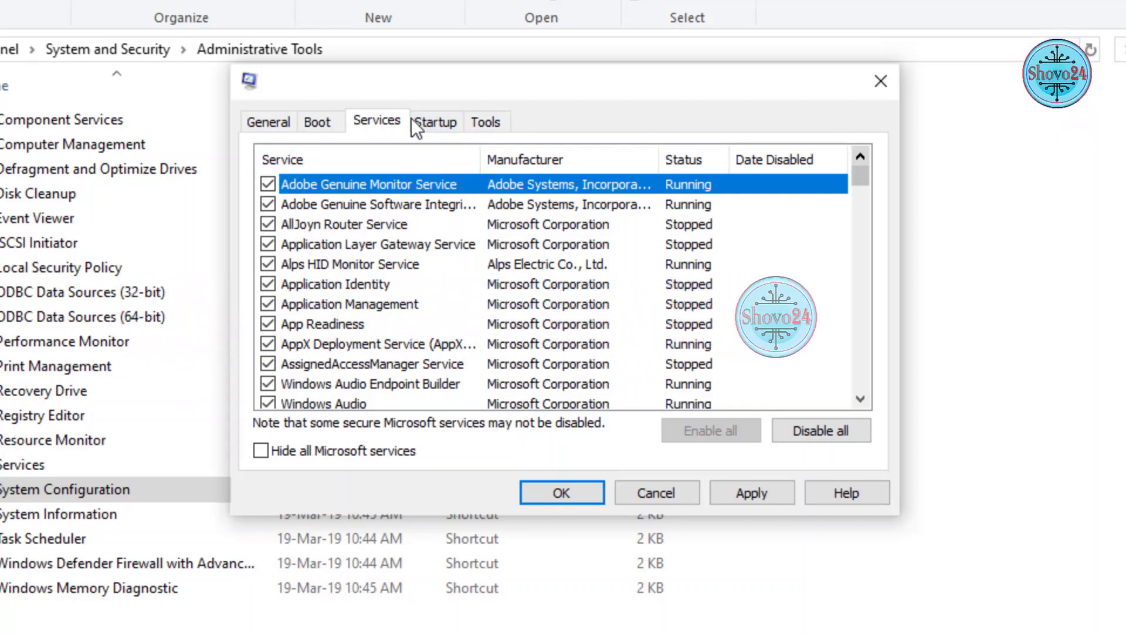
{"action": "left_click", "coordinate": [439, 129]}
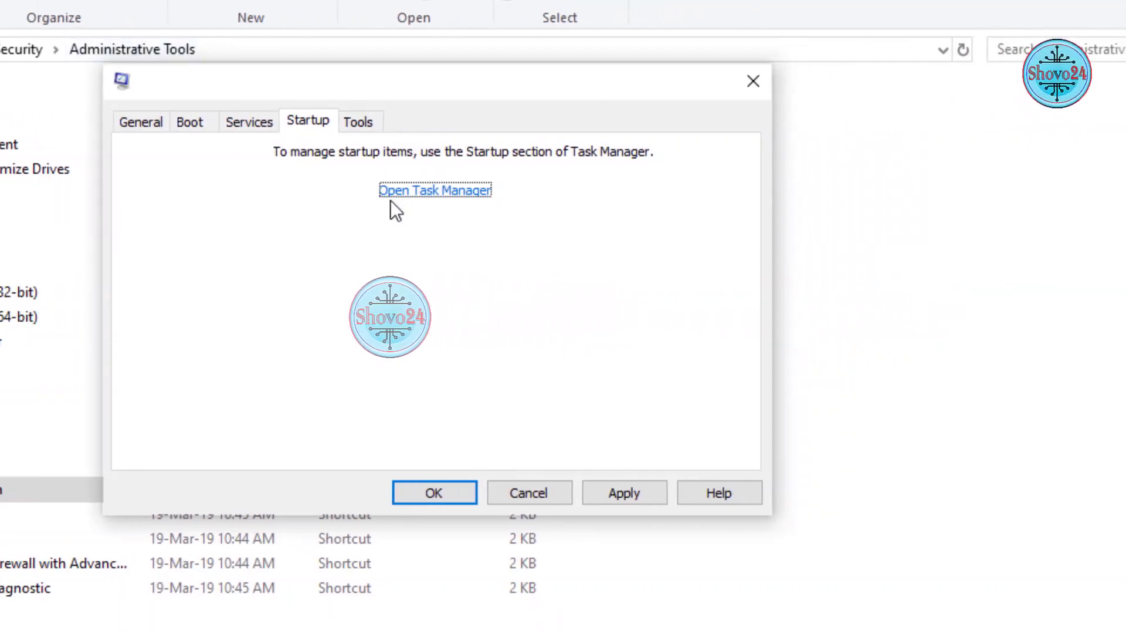
{"action": "left_click", "coordinate": [409, 187]}
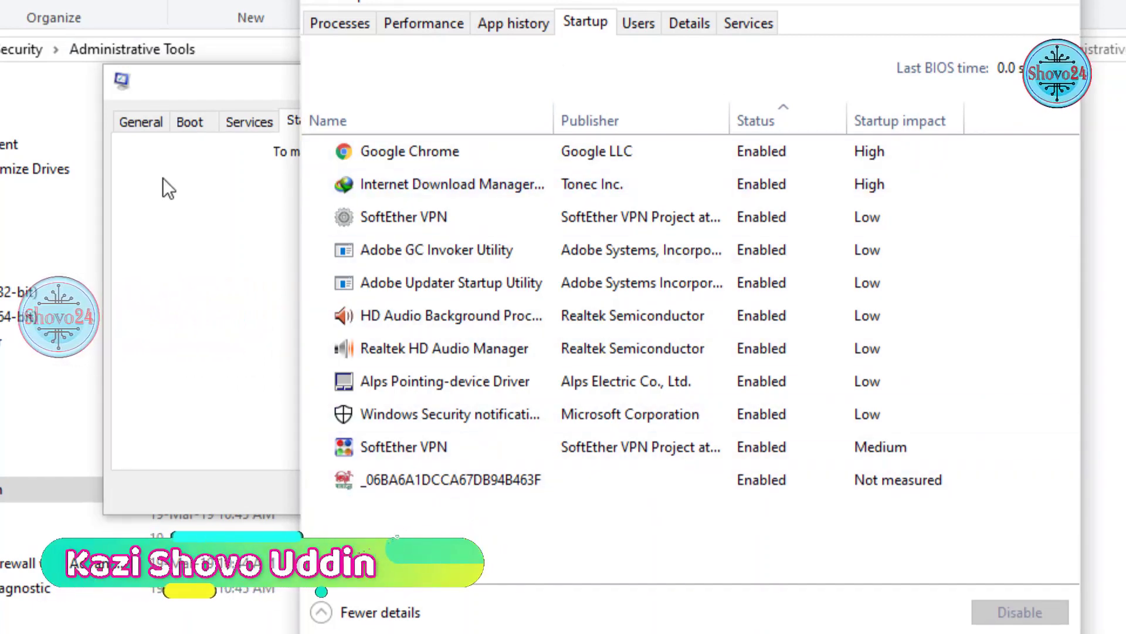
{"action": "left_click_drag", "start_coordinate": [587, 0], "coordinate": [545, 0]}
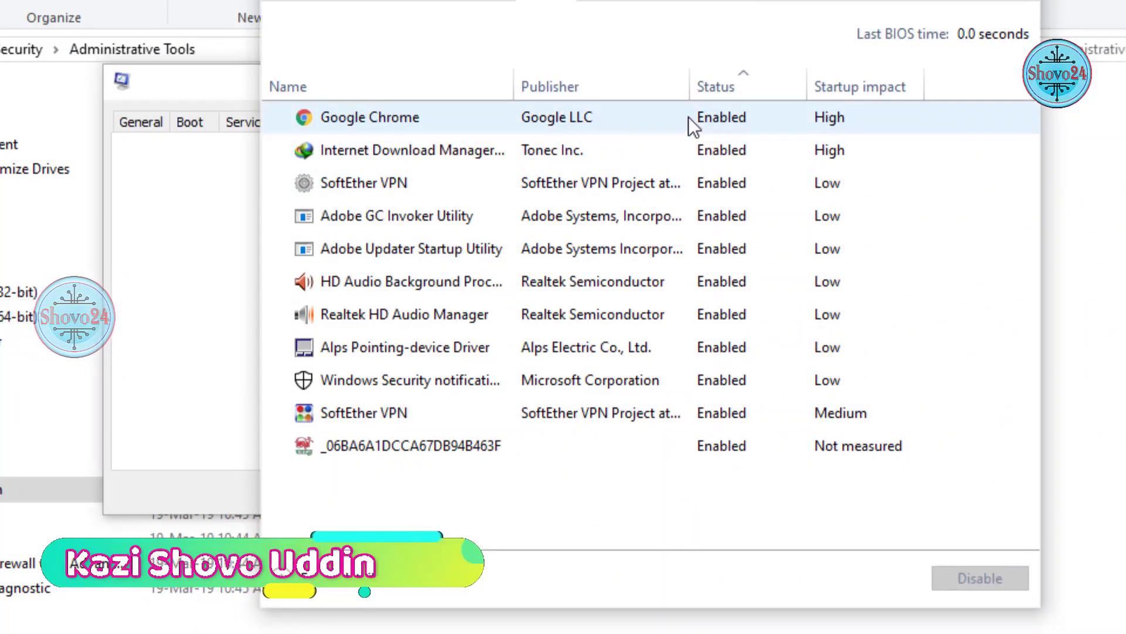
Disable Google Chrome, Internet Download Manager, the first SoftEther VPN entry, Adobe GC Invoker Utility and Adobe Updater Startup Utility at startup.
{"action": "left_click", "coordinate": [717, 116]}
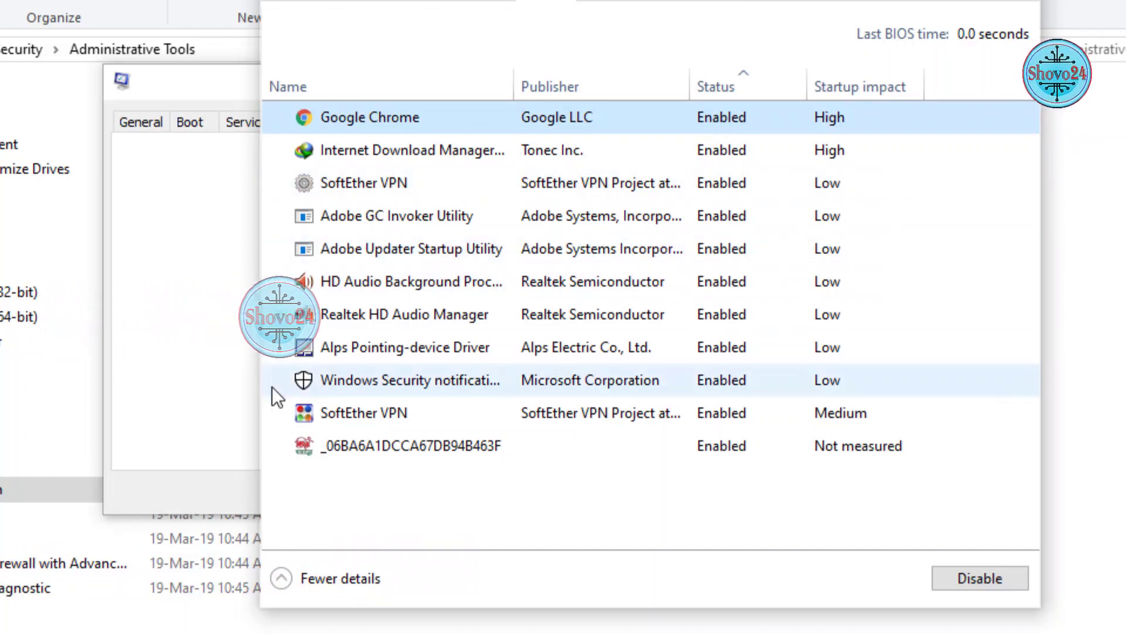
{"action": "left_click", "coordinate": [983, 583]}
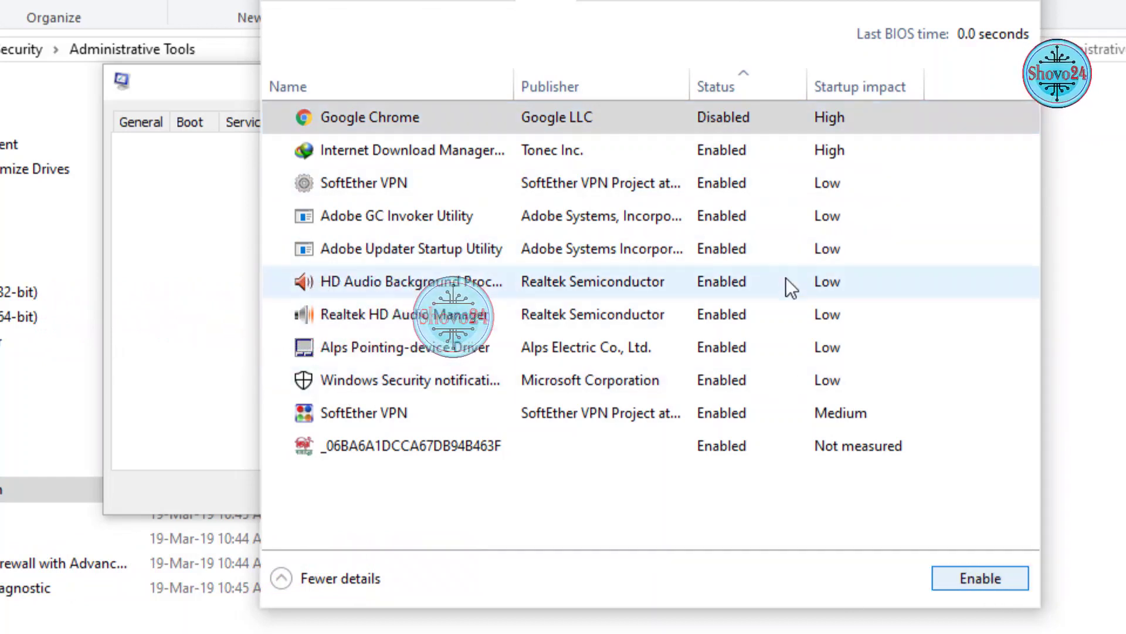
{"action": "left_click", "coordinate": [722, 155]}
{"action": "left_click", "coordinate": [969, 583]}
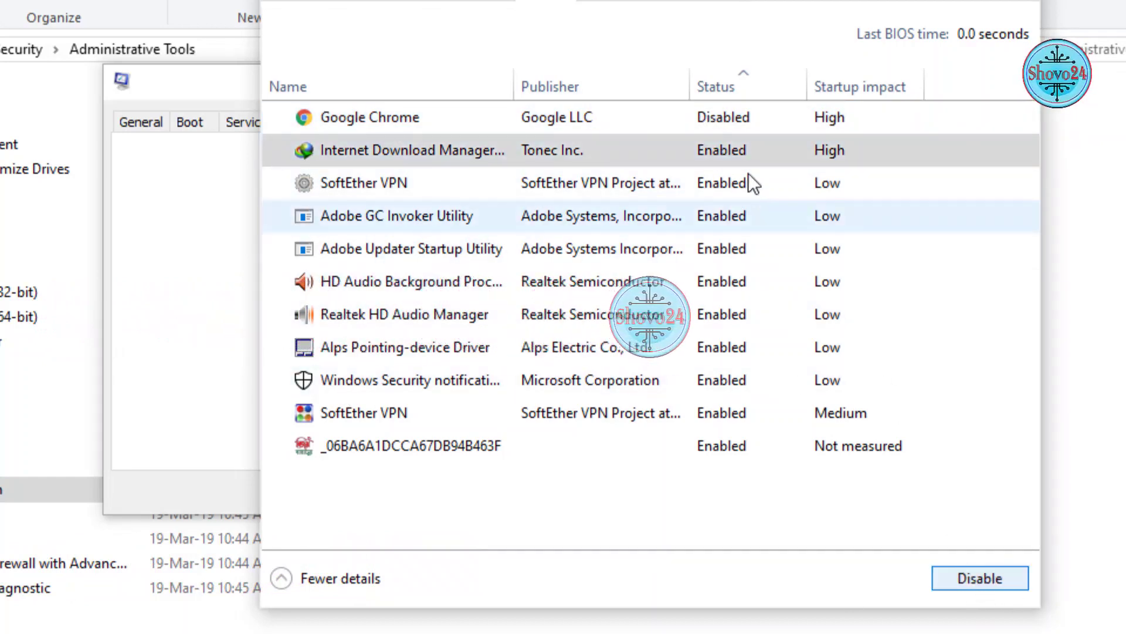
{"action": "left_click", "coordinate": [720, 185]}
{"action": "left_click", "coordinate": [959, 580]}
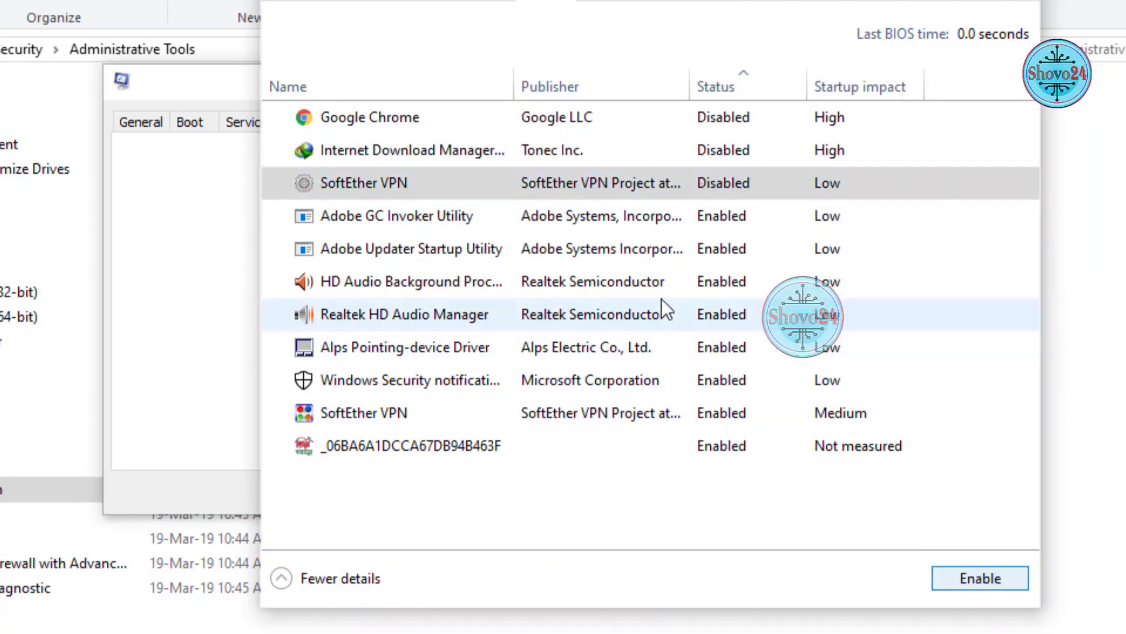
{"action": "left_click", "coordinate": [681, 216]}
{"action": "left_click", "coordinate": [991, 576]}
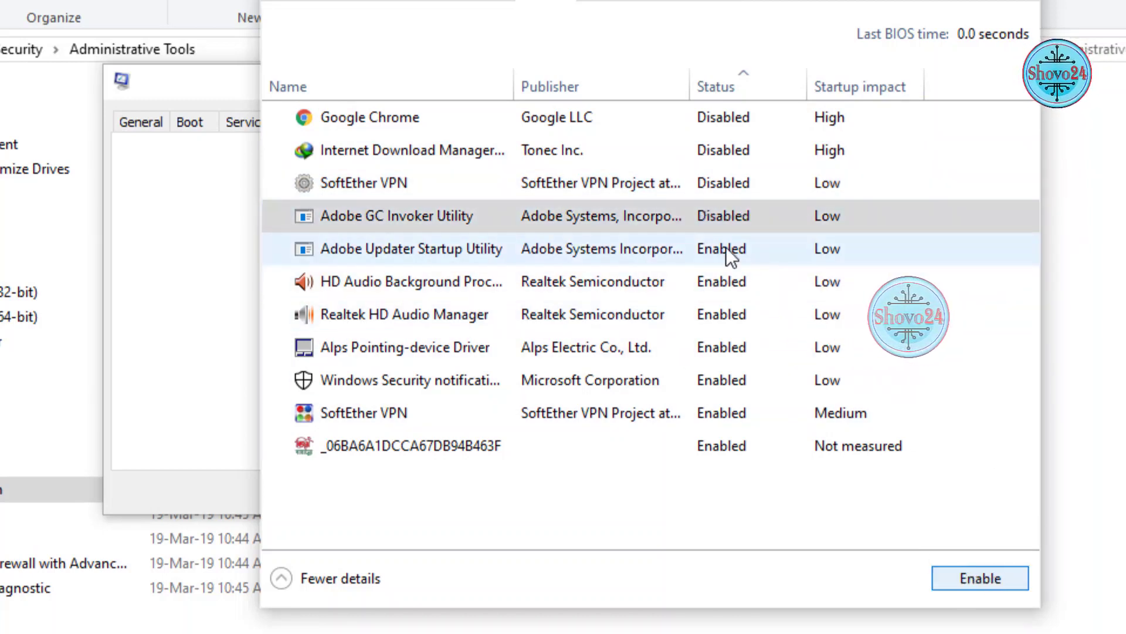
{"action": "left_click", "coordinate": [727, 250]}
{"action": "left_click", "coordinate": [954, 575]}
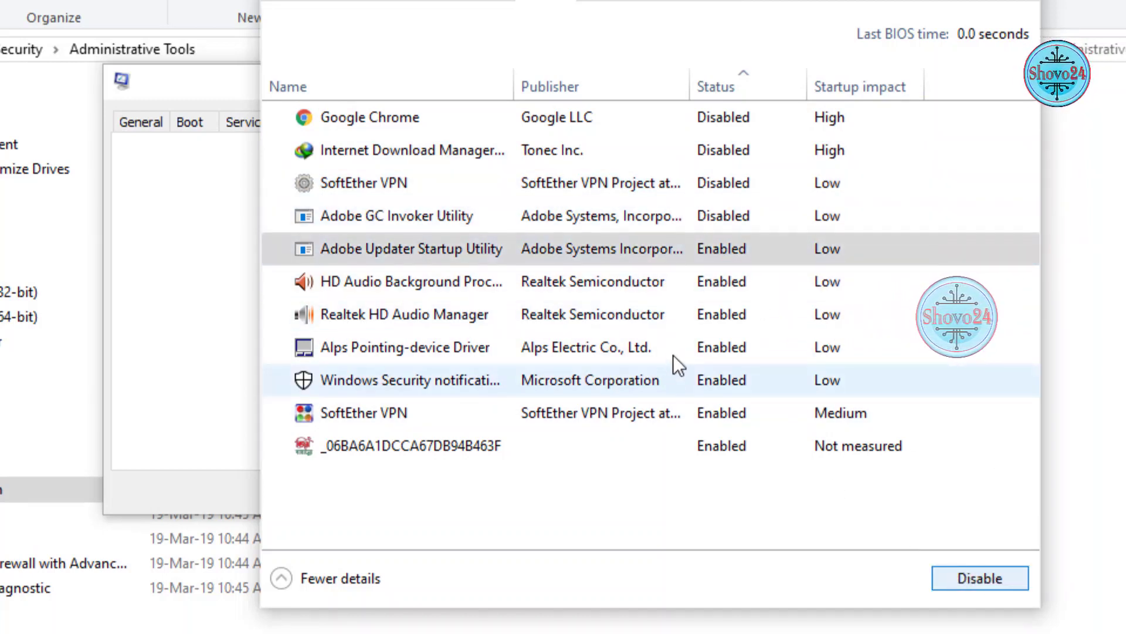
Disable the HD Audio background process, Realtek HD Audio Manager, Alps Pointing-device Driver, the other SoftEther VPN entry and _06BA6A1DCCA67DB94B463F at startup.
{"action": "left_click", "coordinate": [719, 282]}
{"action": "left_click", "coordinate": [959, 574]}
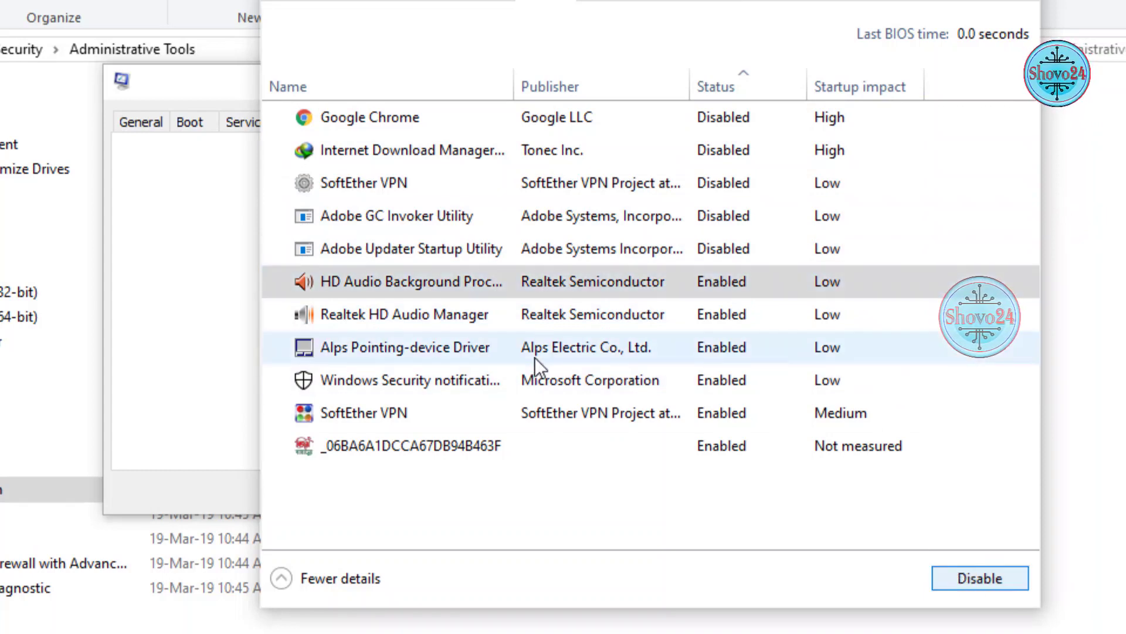
{"action": "left_click", "coordinate": [698, 313]}
{"action": "left_click", "coordinate": [969, 580]}
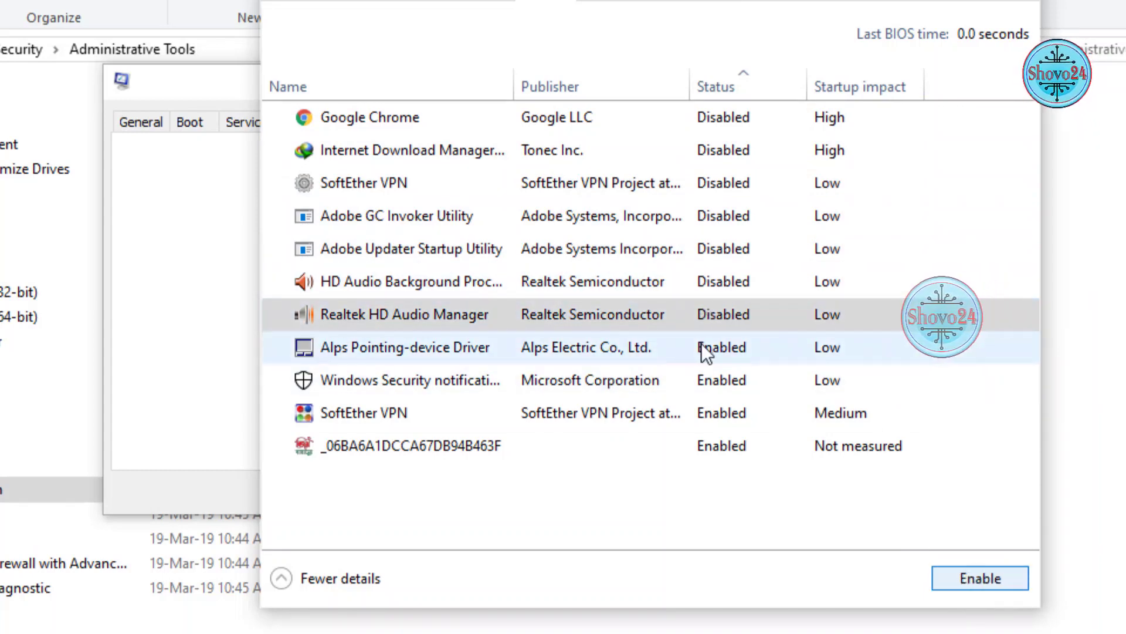
{"action": "left_click", "coordinate": [722, 349]}
{"action": "left_click", "coordinate": [973, 580]}
{"action": "left_click", "coordinate": [587, 417]}
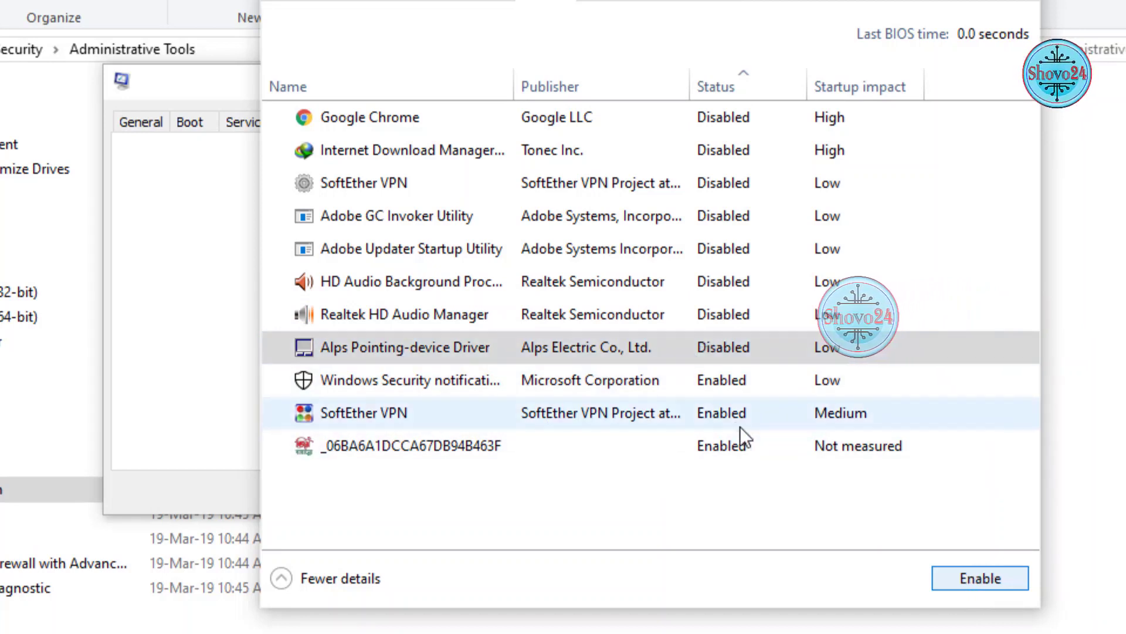
{"action": "left_click", "coordinate": [970, 575]}
{"action": "left_click", "coordinate": [727, 445]}
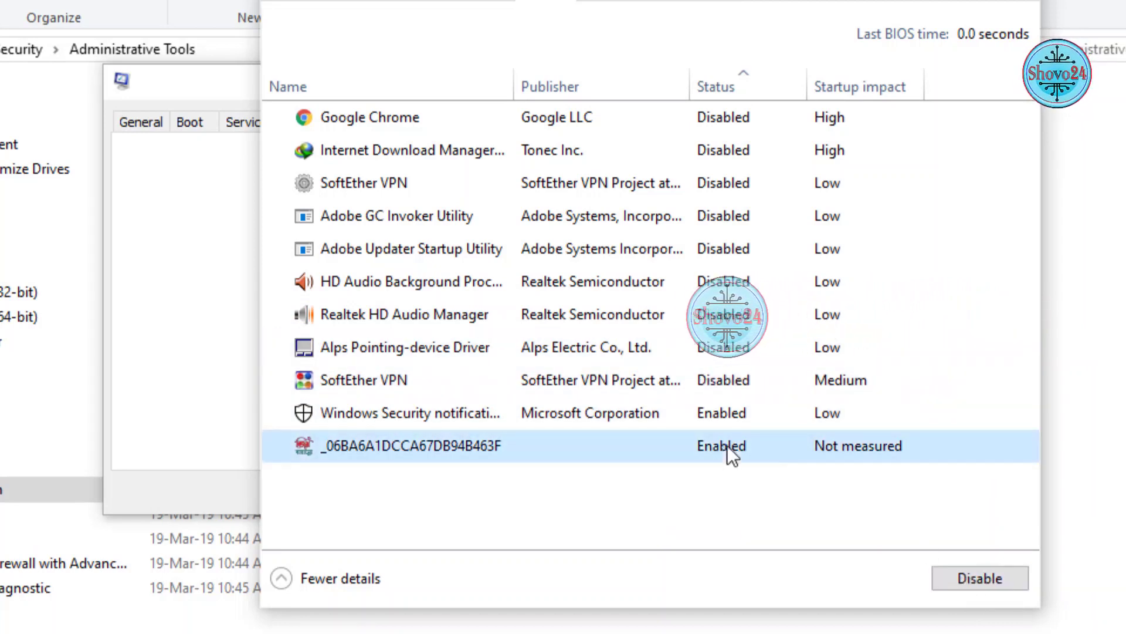
{"action": "left_click", "coordinate": [958, 574]}
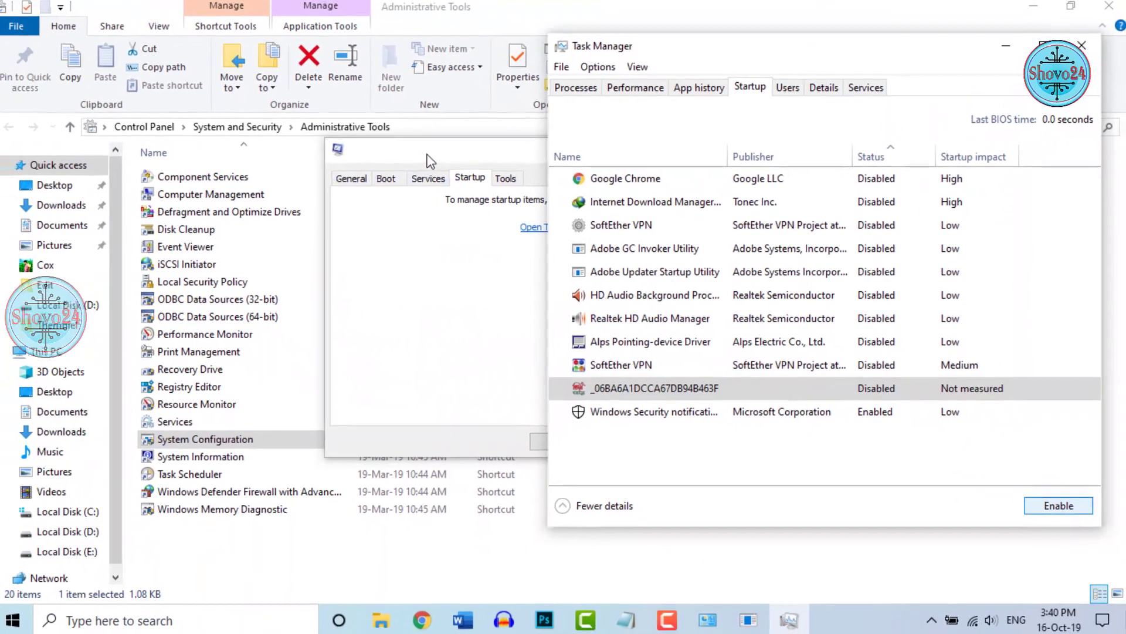
Rearrange the System Configuration and Task Manager windows, and close Task Manager.
{"action": "left_click", "coordinate": [427, 156]}
{"action": "left_click_drag", "start_coordinate": [422, 154], "coordinate": [433, 150]}
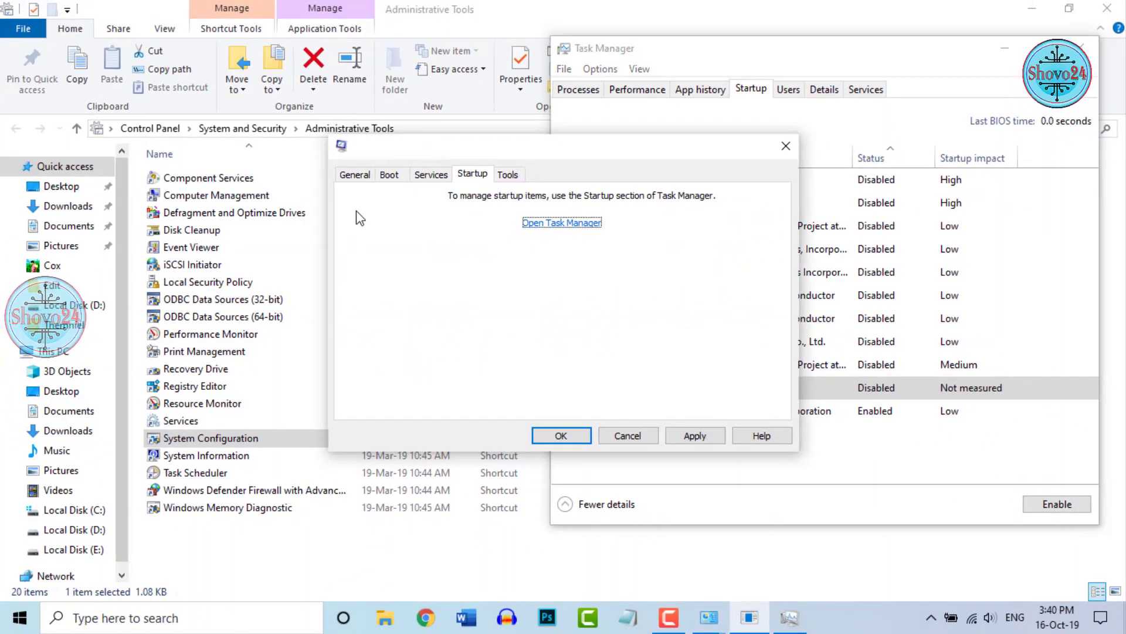
{"action": "left_click_drag", "start_coordinate": [375, 148], "coordinate": [367, 149]}
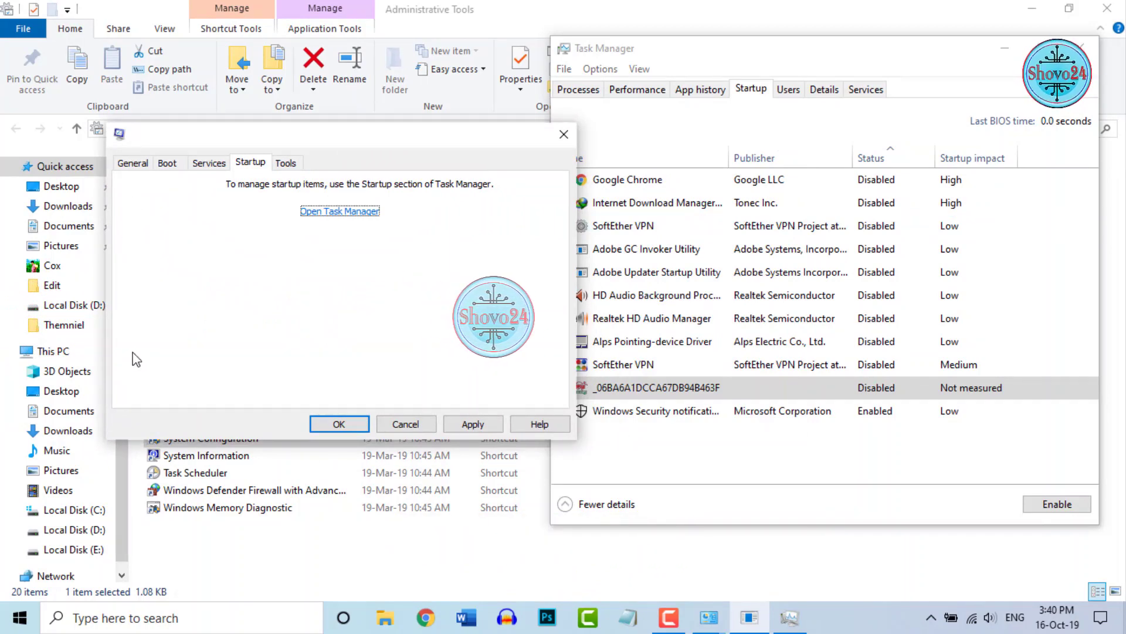
{"action": "left_click_drag", "start_coordinate": [968, 48], "coordinate": [729, 48]}
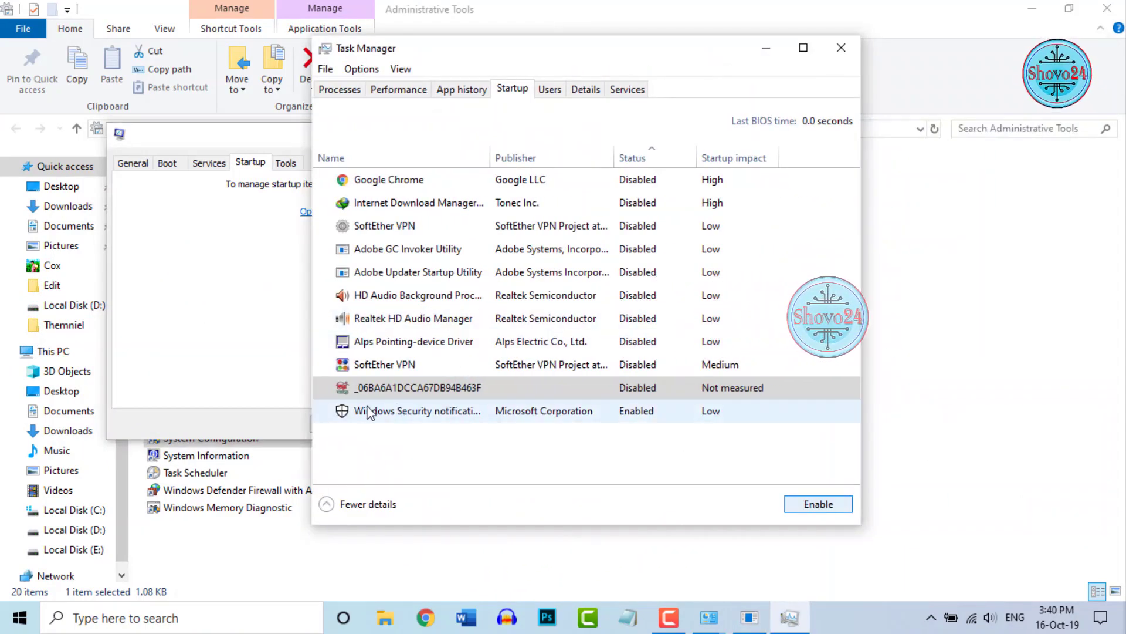
{"action": "left_click", "coordinate": [841, 48]}
Apply and confirm the System Configuration changes, and close the Administrative Tools and System and Security windows.
{"action": "left_click_drag", "start_coordinate": [393, 141], "coordinate": [529, 129]}
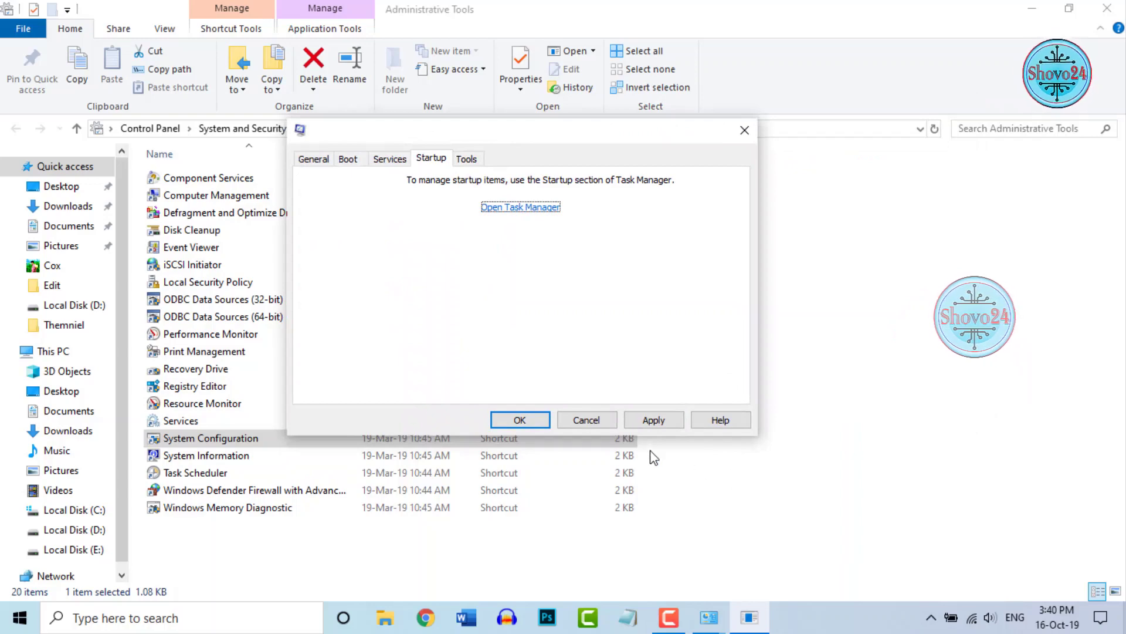
{"action": "left_click", "coordinate": [651, 420]}
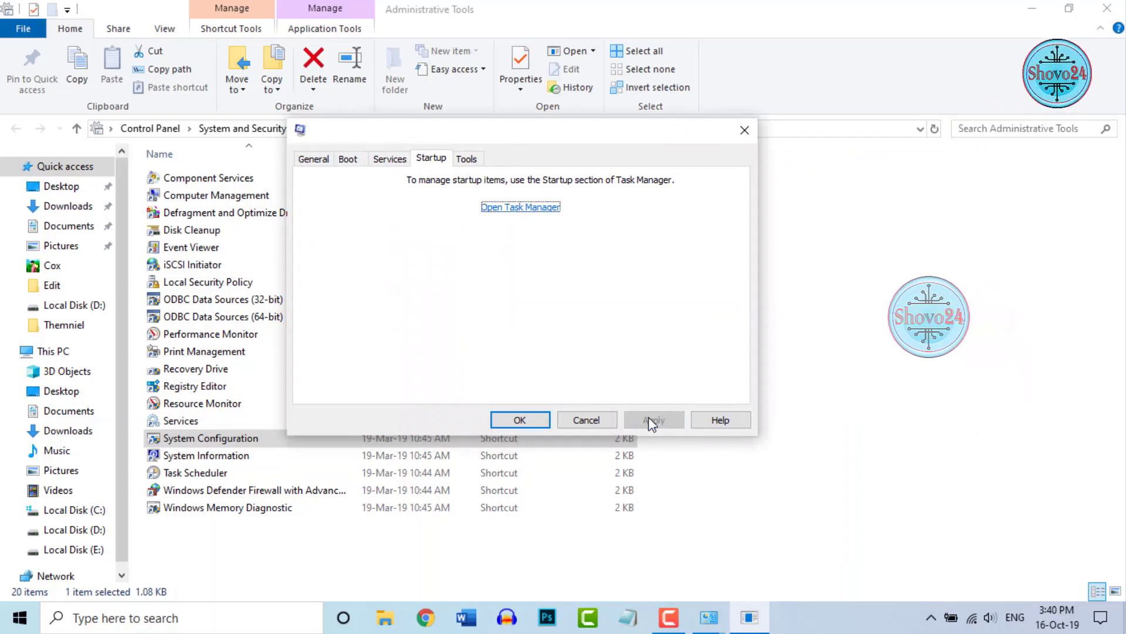
{"action": "left_click", "coordinate": [514, 420]}
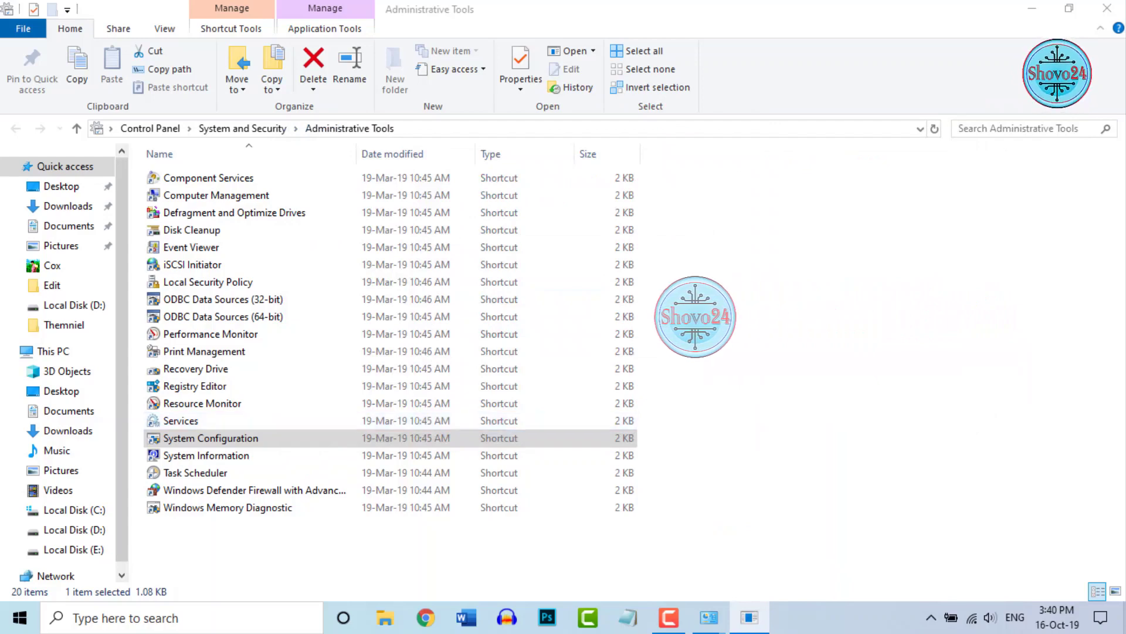
{"action": "left_click", "coordinate": [1107, 8]}
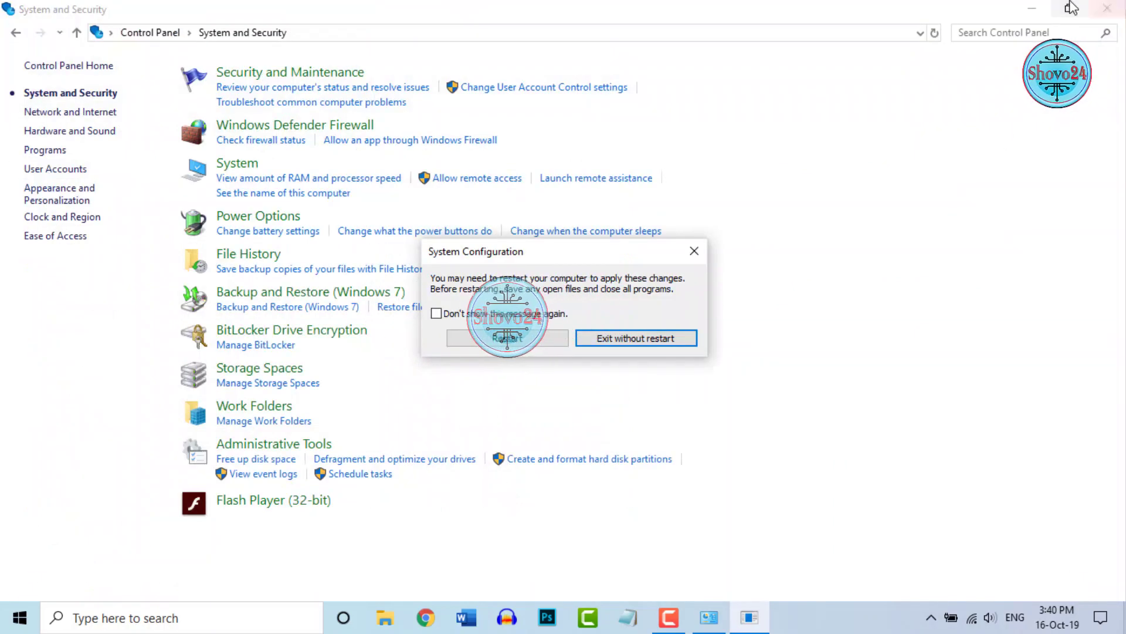
{"action": "left_click", "coordinate": [1107, 8]}
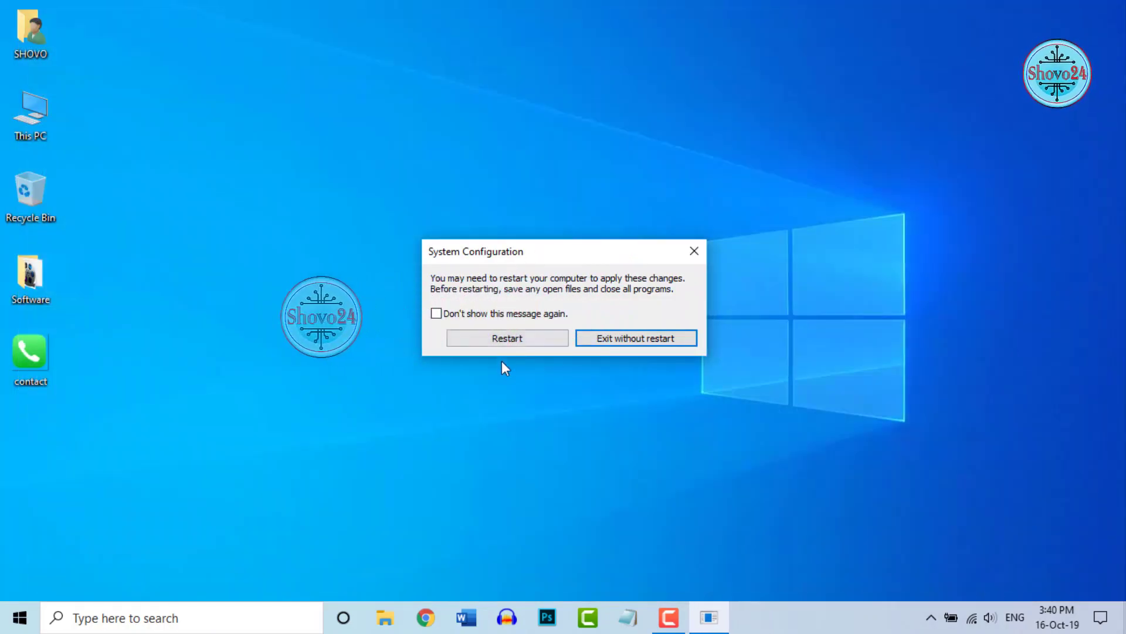